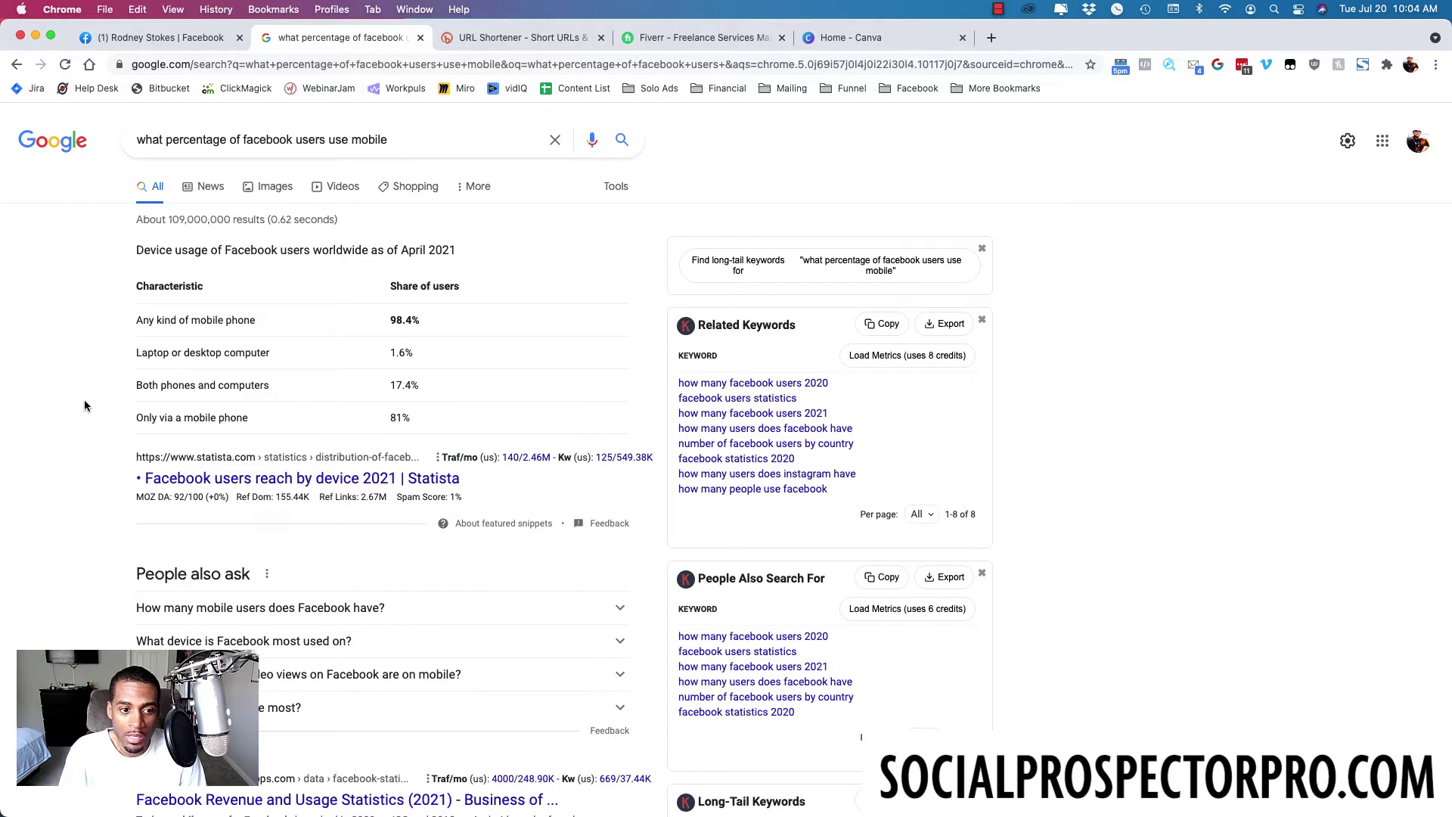
- Highlight the 'Only via a mobile phone' device-usage statistics, then switch to the Facebook profile
{"action": "left_click_drag", "start_coordinate": [245, 418], "coordinate": [225, 416]}
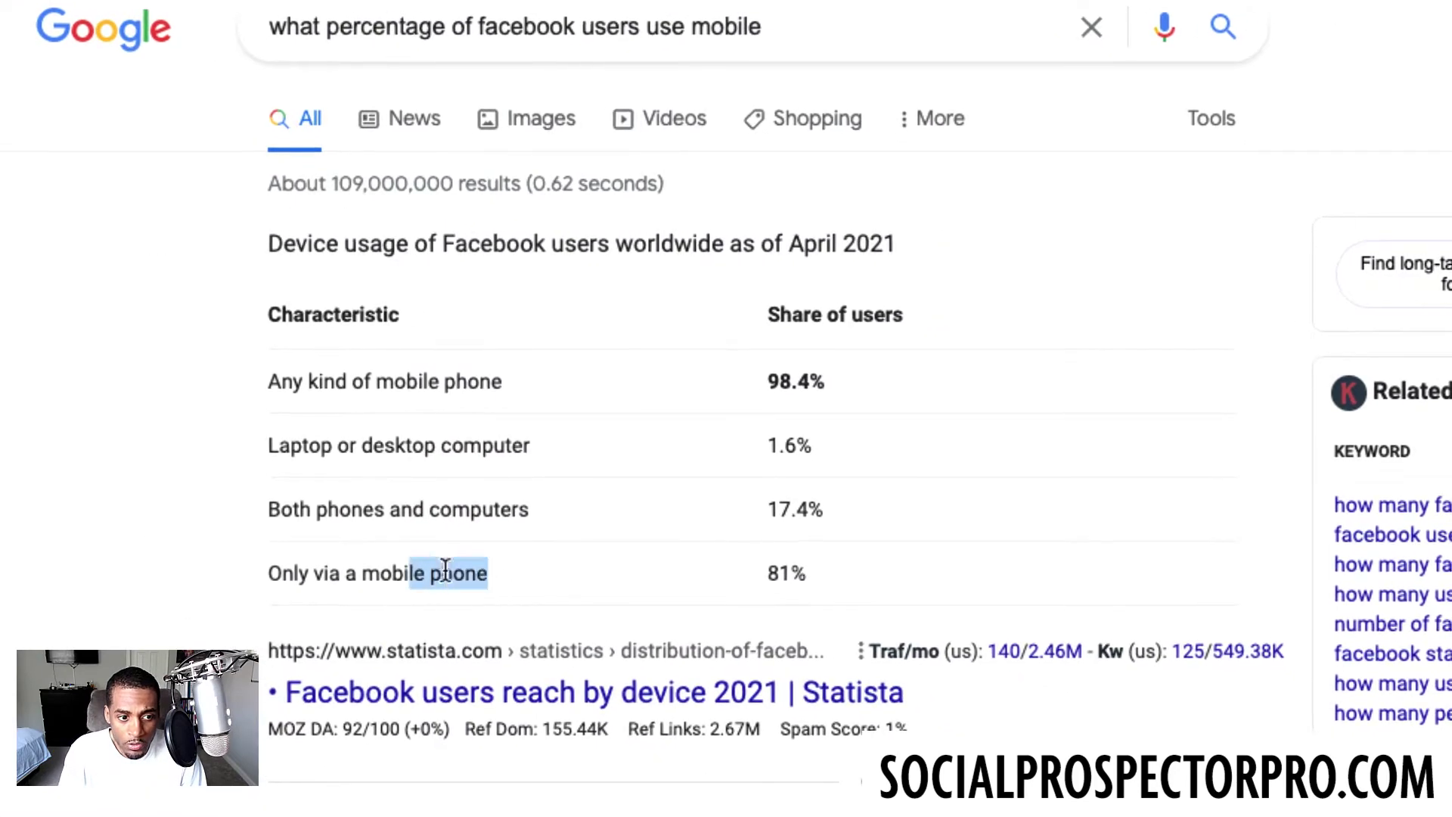
{"action": "left_click_drag", "start_coordinate": [445, 568], "coordinate": [223, 569]}
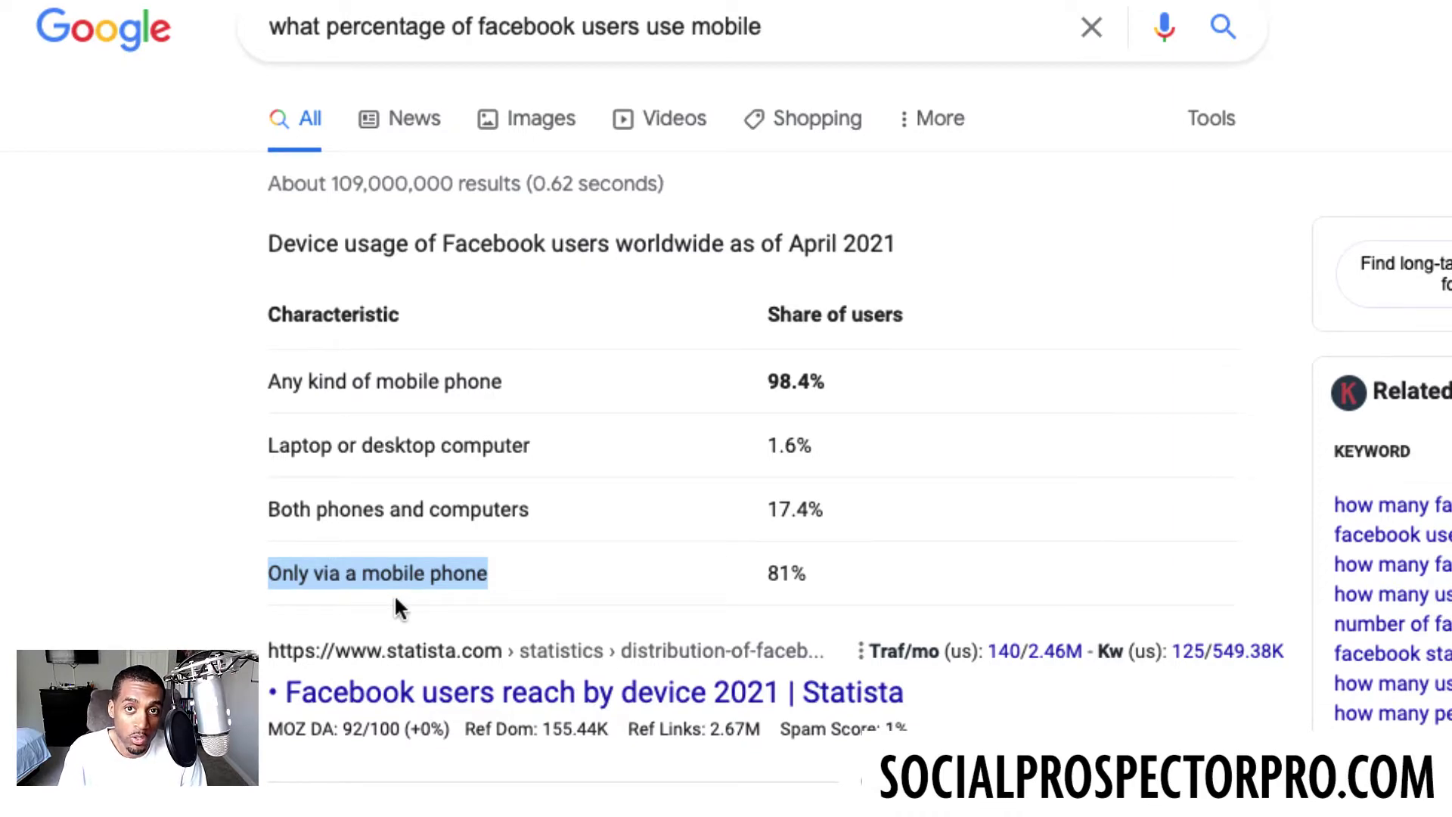
{"action": "left_click_drag", "start_coordinate": [265, 522], "coordinate": [587, 511]}
{"action": "left_click", "coordinate": [587, 511]}
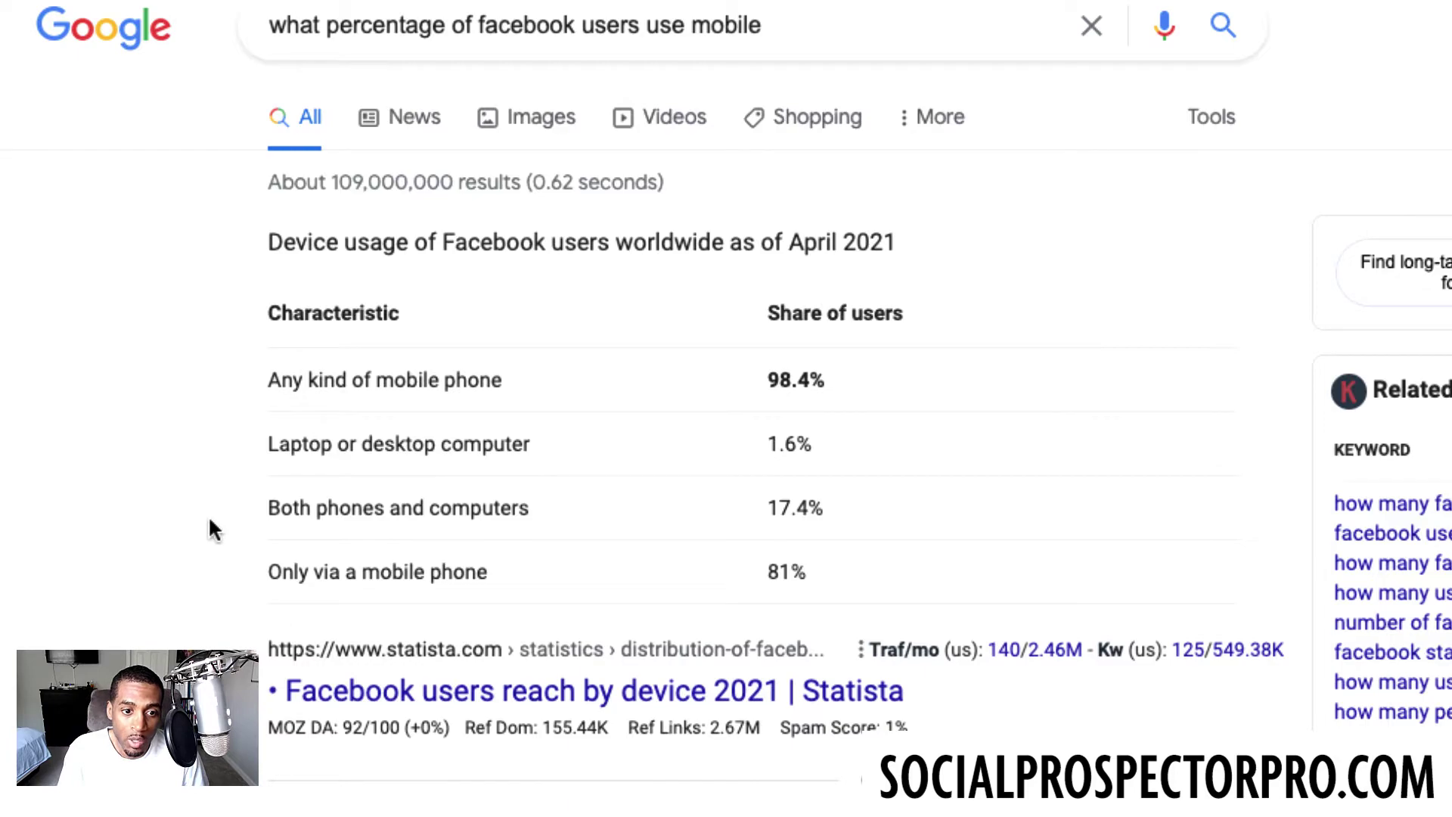
{"action": "left_click", "coordinate": [165, 38]}
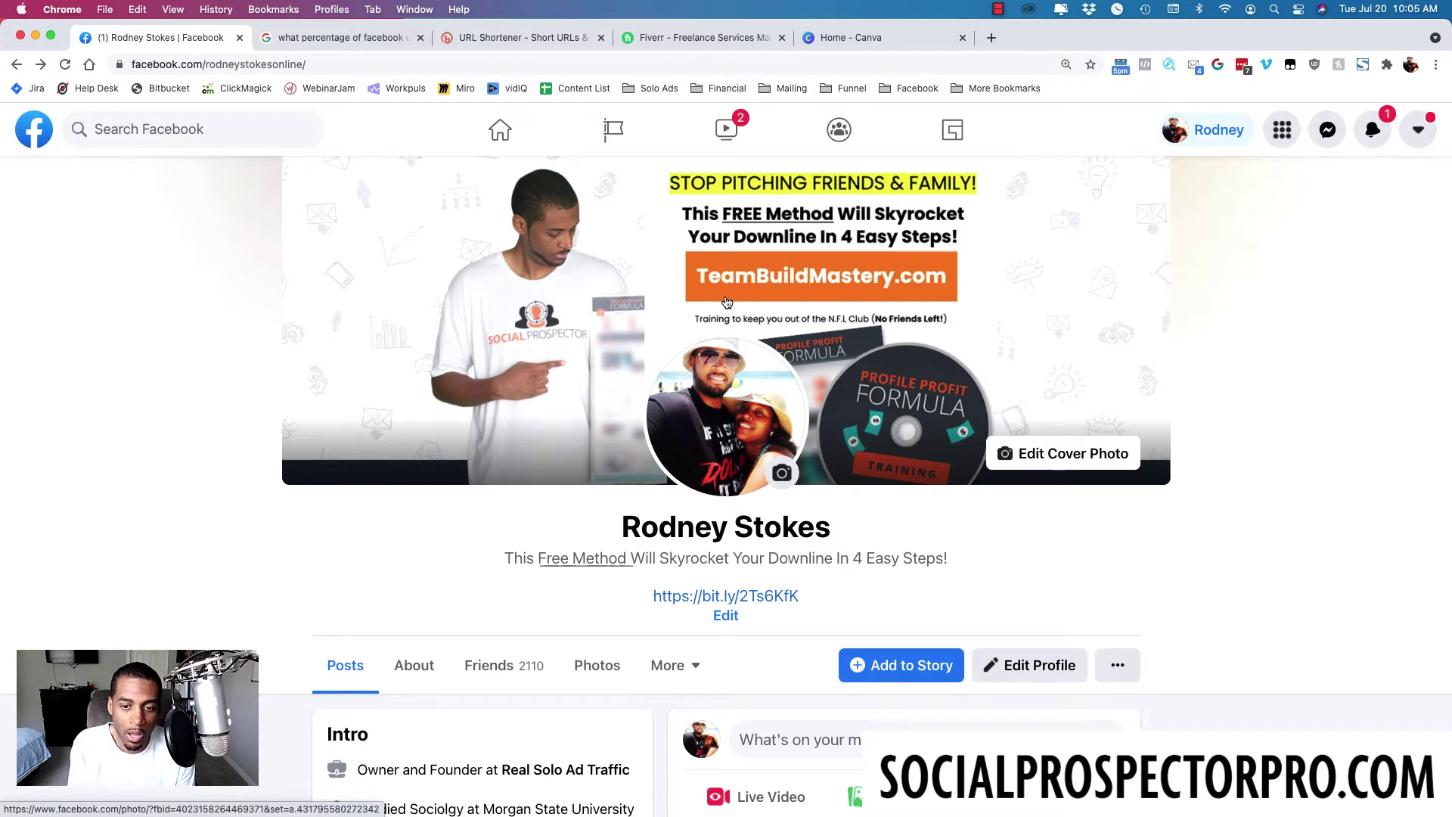
{"action": "scroll", "coordinate": [753, 345], "scroll_direction": "down", "scroll_amount": 3}
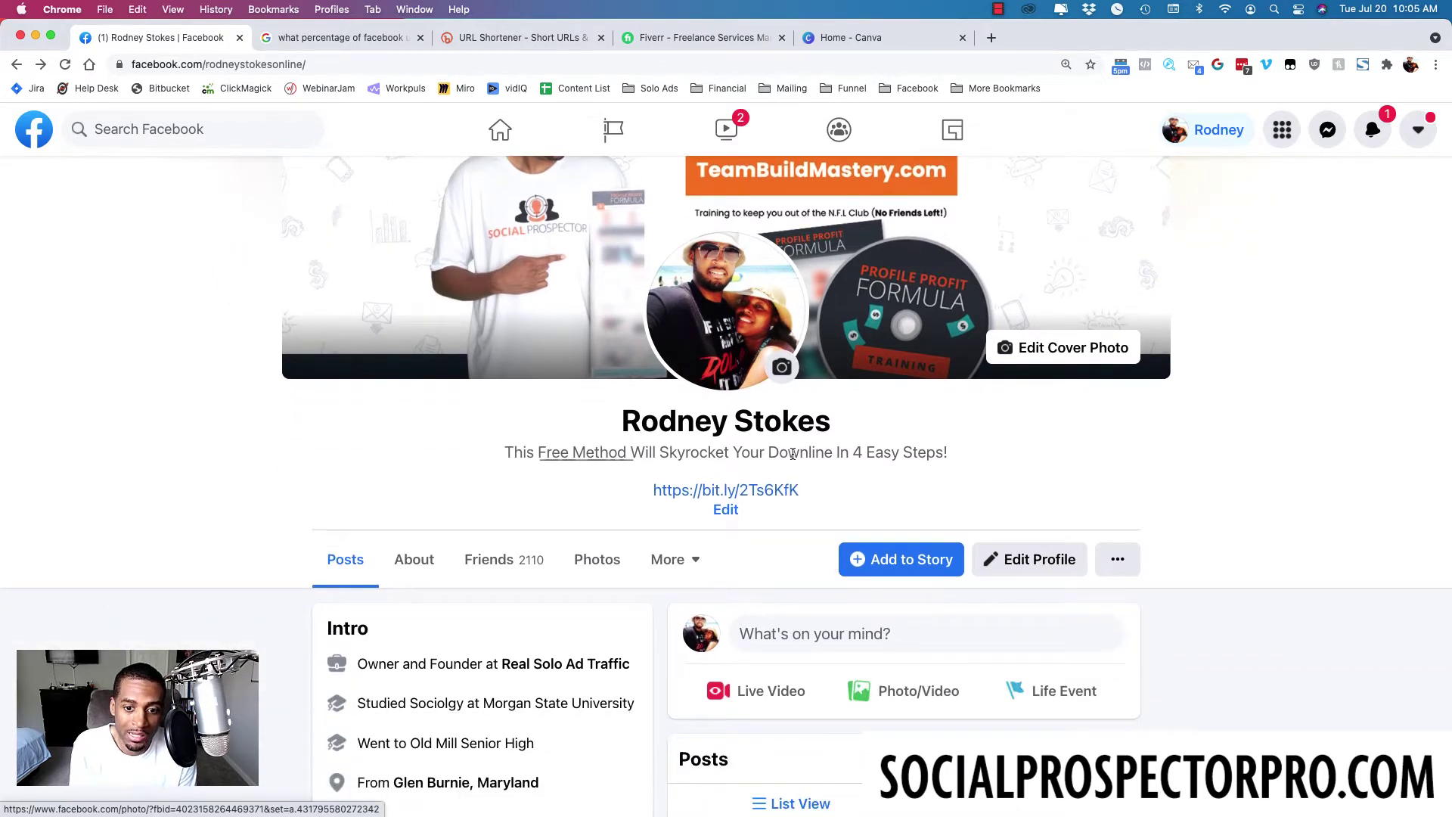
{"action": "scroll", "coordinate": [842, 496], "scroll_direction": "up", "scroll_amount": 3}
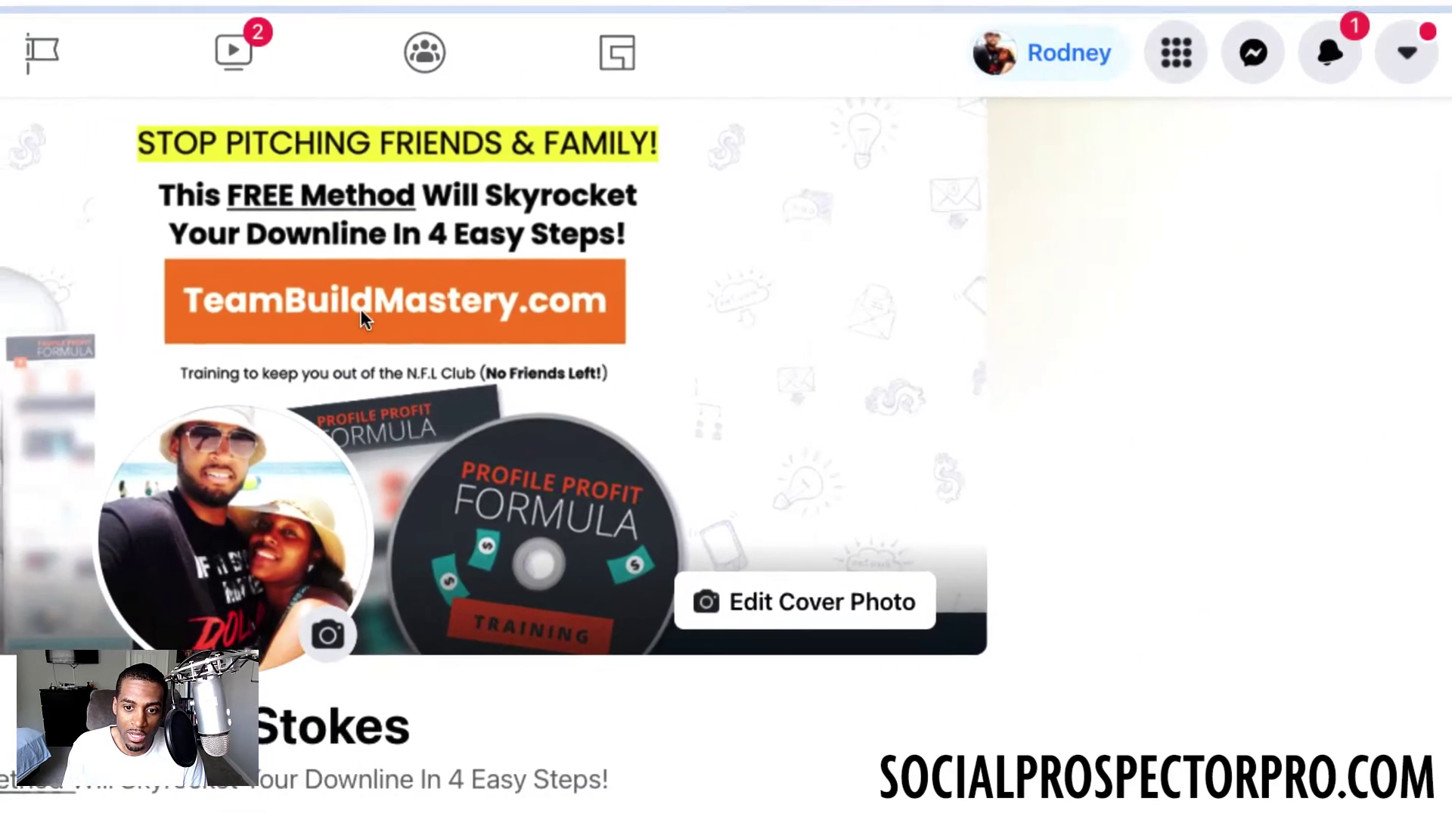
{"action": "left_click", "coordinate": [857, 307]}
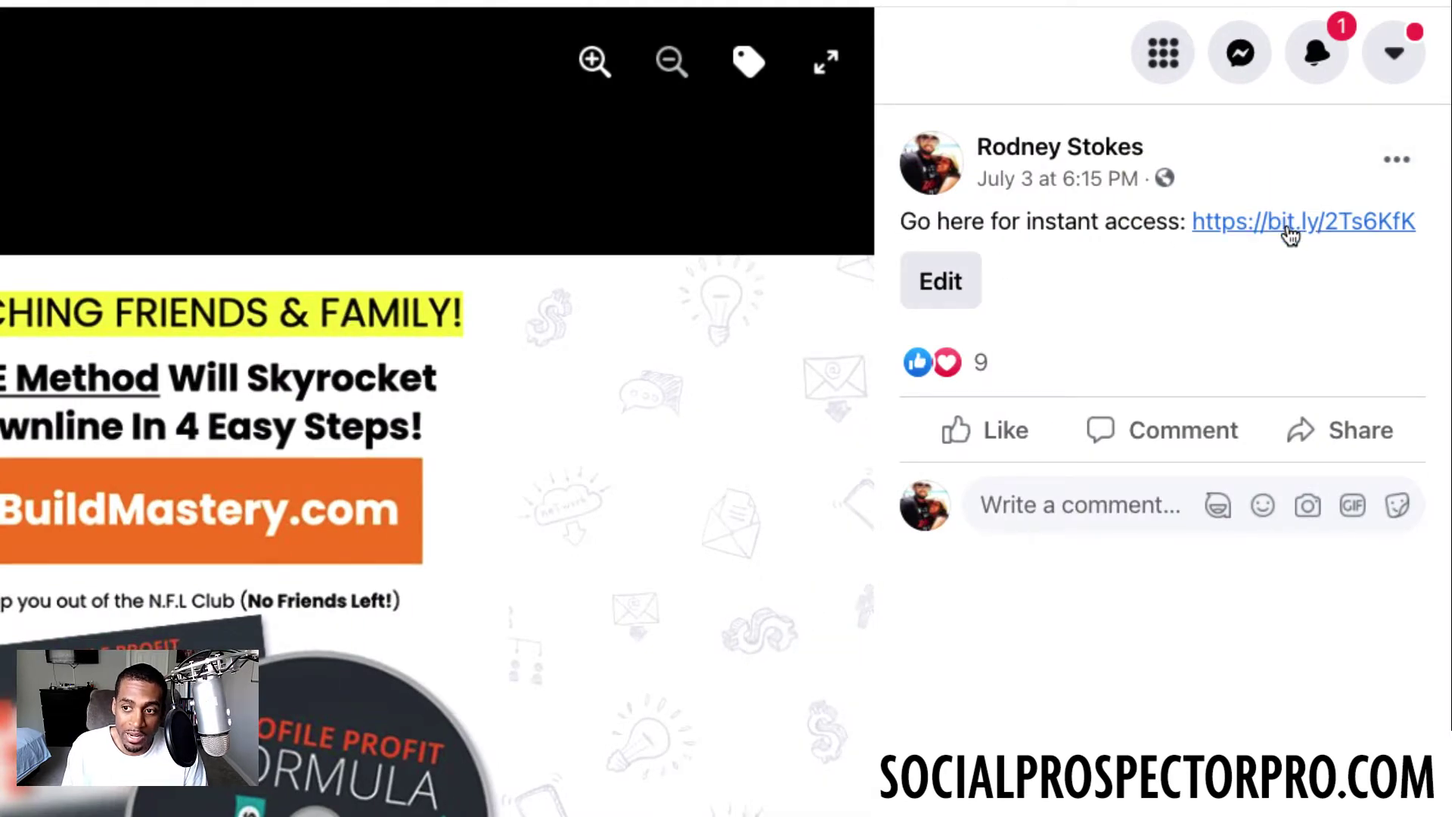
{"action": "key", "text": "Escape"}
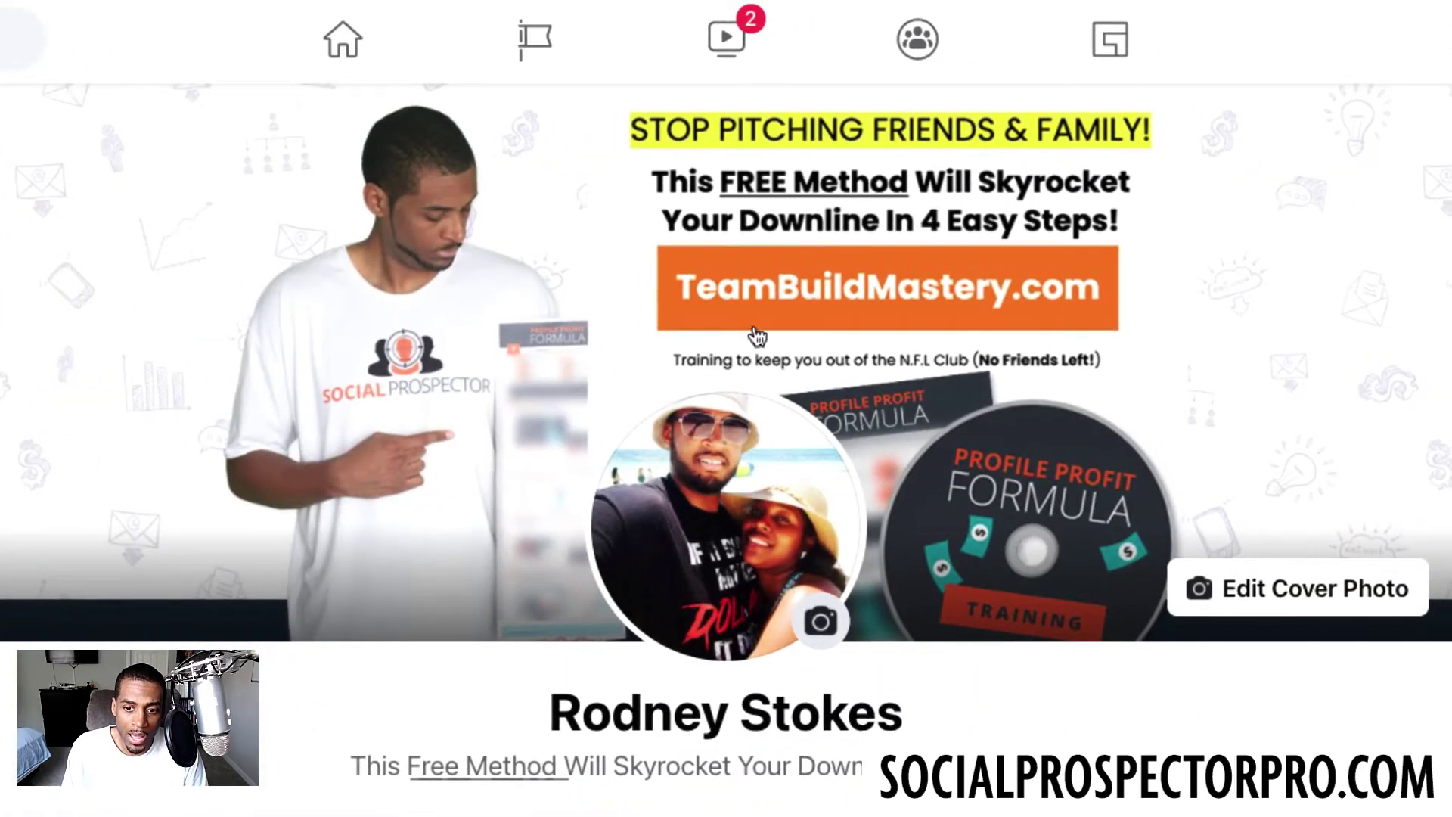
{"action": "scroll", "coordinate": [968, 570], "scroll_direction": "down", "scroll_amount": 3}
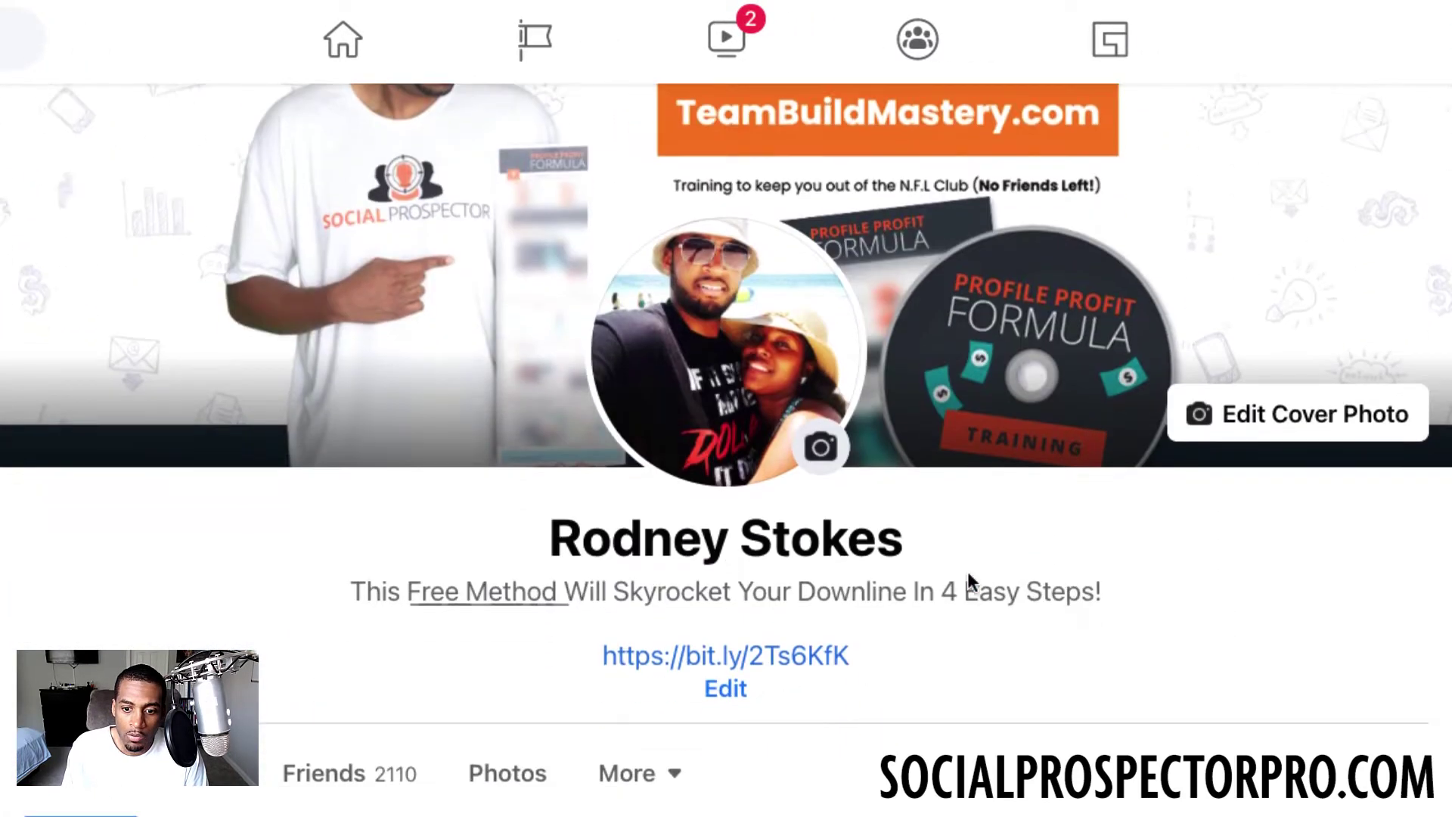
{"action": "left_click_drag", "start_coordinate": [367, 499], "coordinate": [1072, 513]}
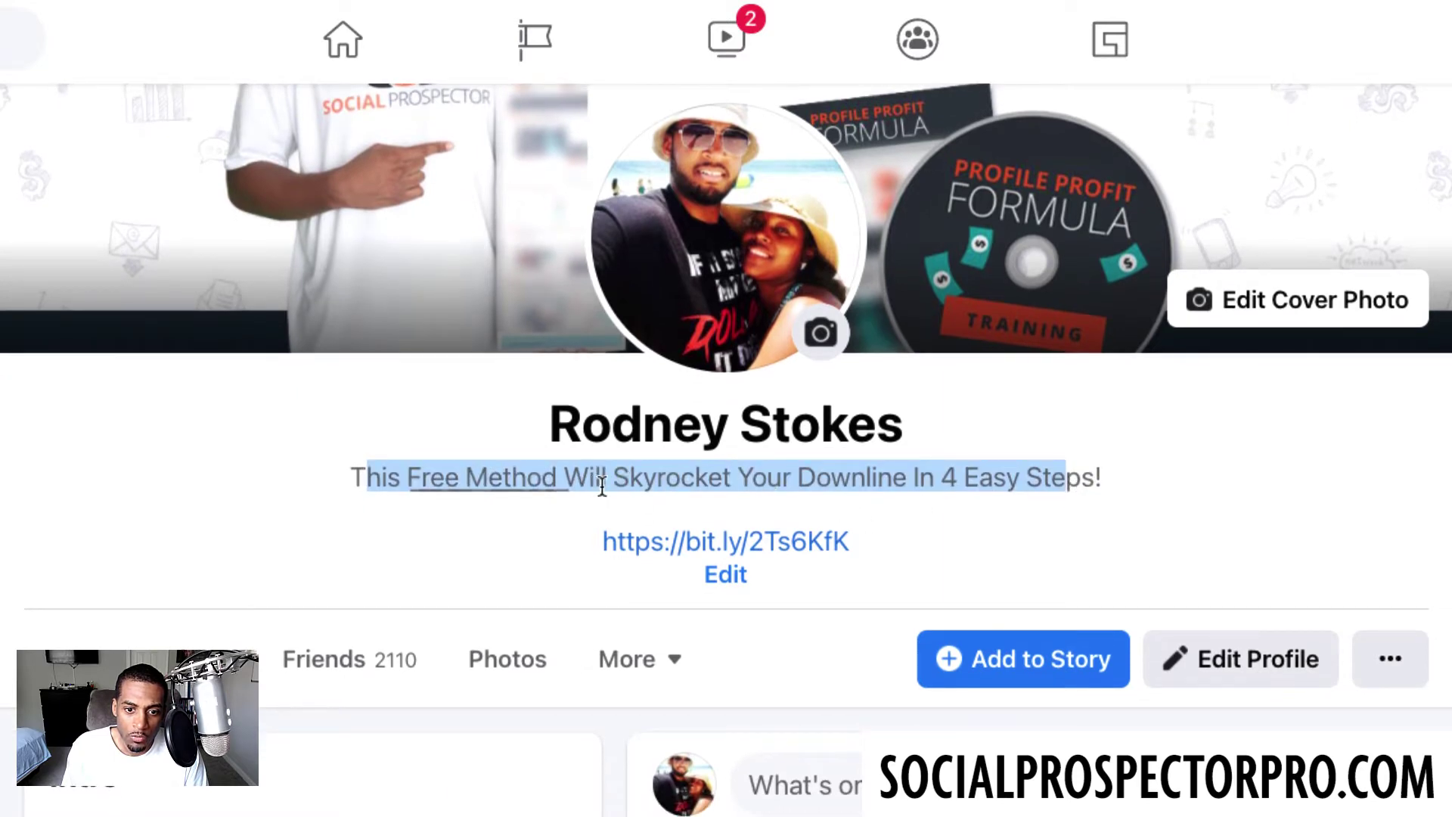
{"action": "left_click", "coordinate": [979, 481]}
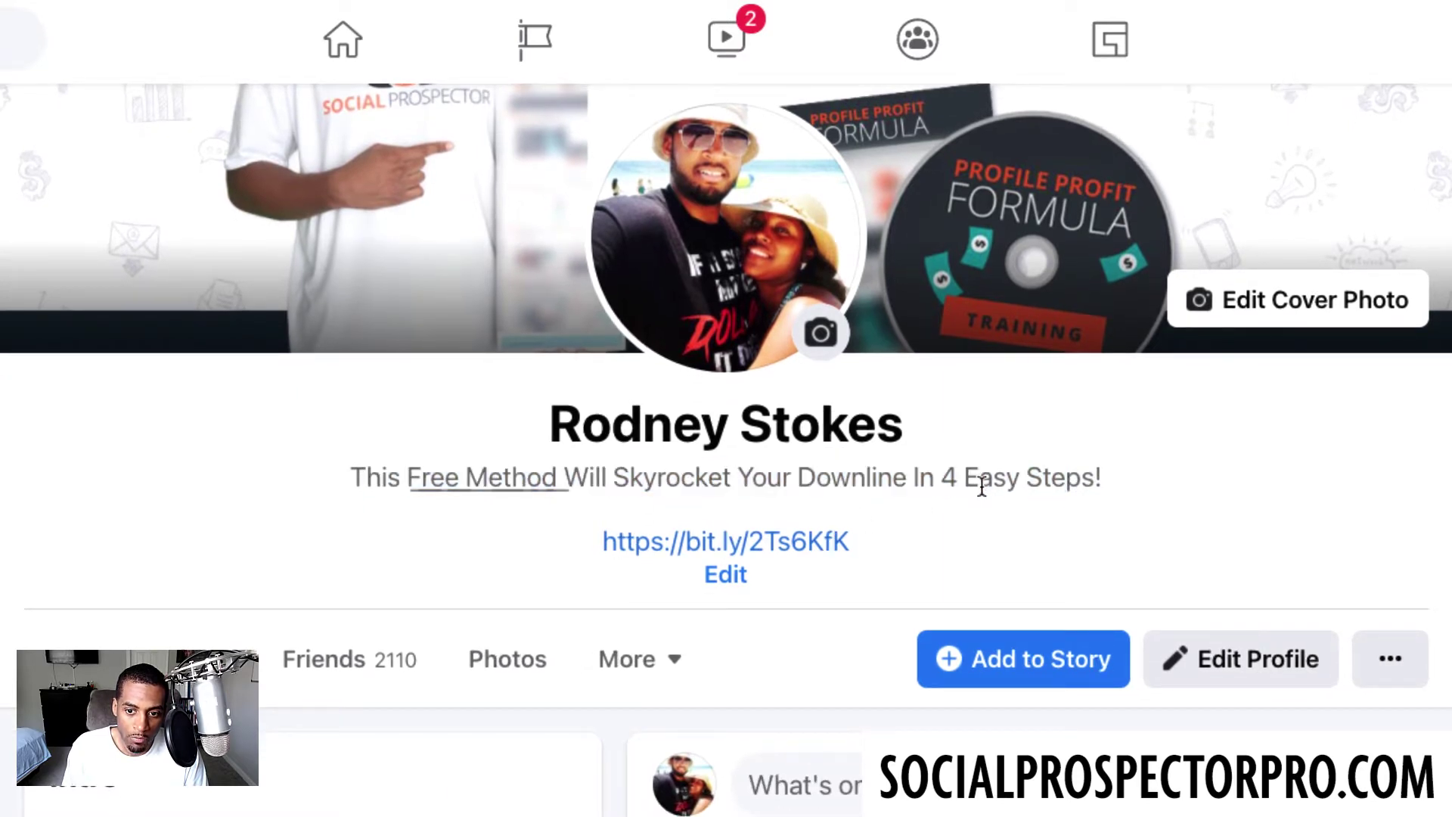
{"action": "scroll", "coordinate": [709, 544], "scroll_direction": "up", "scroll_amount": 4}
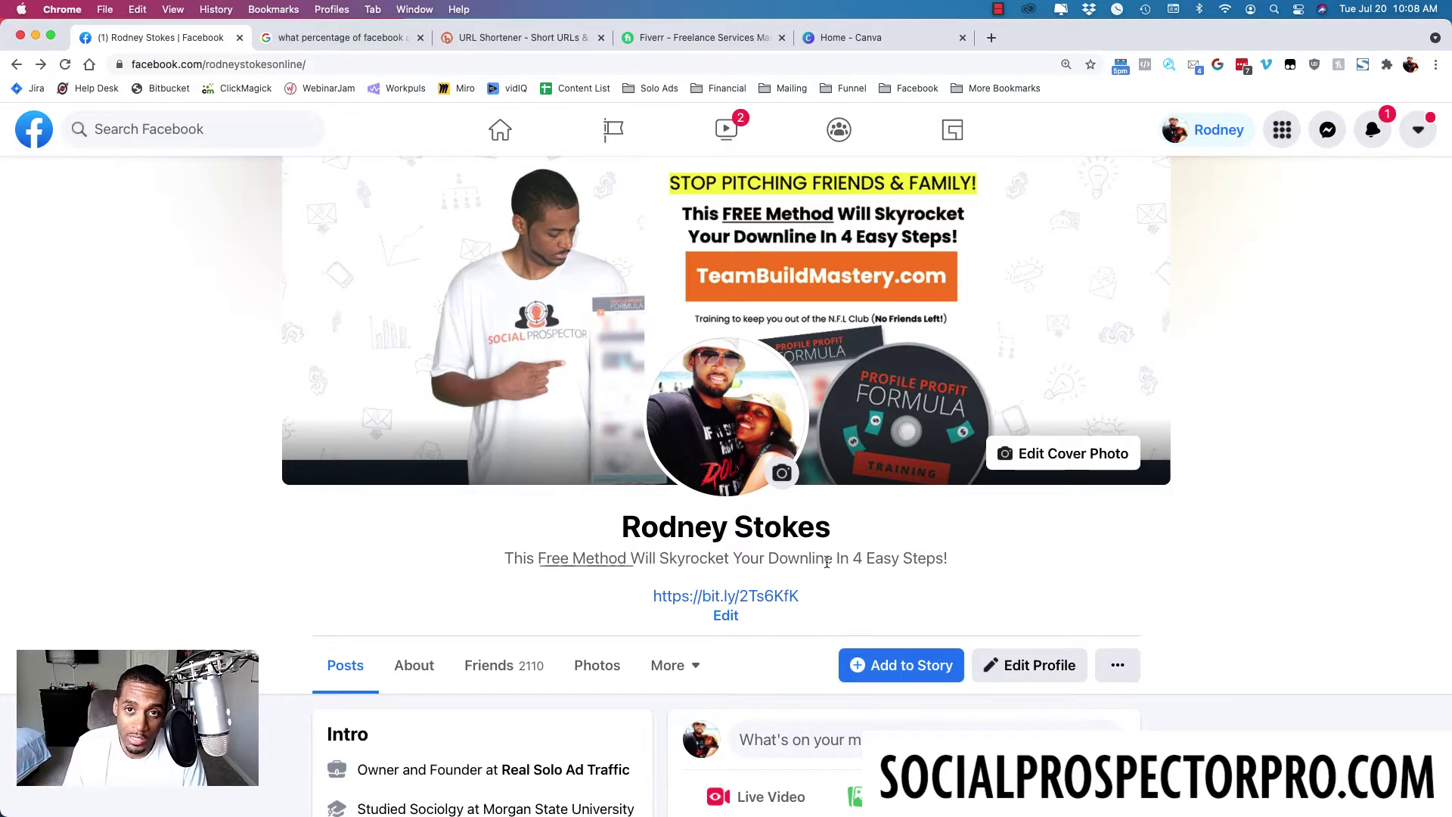
- Switch to the 'URL Shortener - Short URLs' tab to show bitly.com
{"action": "left_click", "coordinate": [503, 44]}
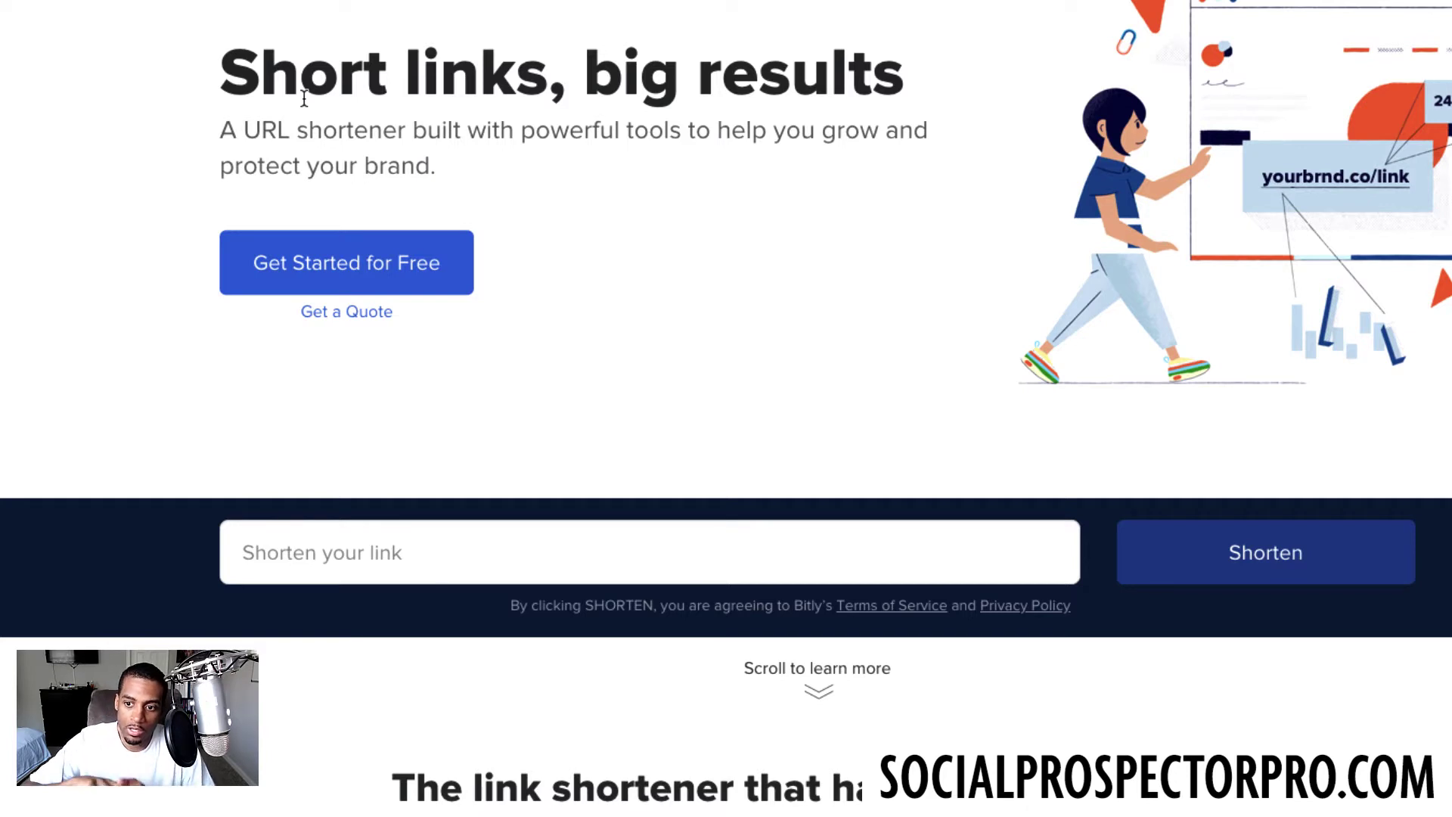
{"action": "left_click", "coordinate": [545, 559]}
{"action": "type", "text": "www.abc.com"}
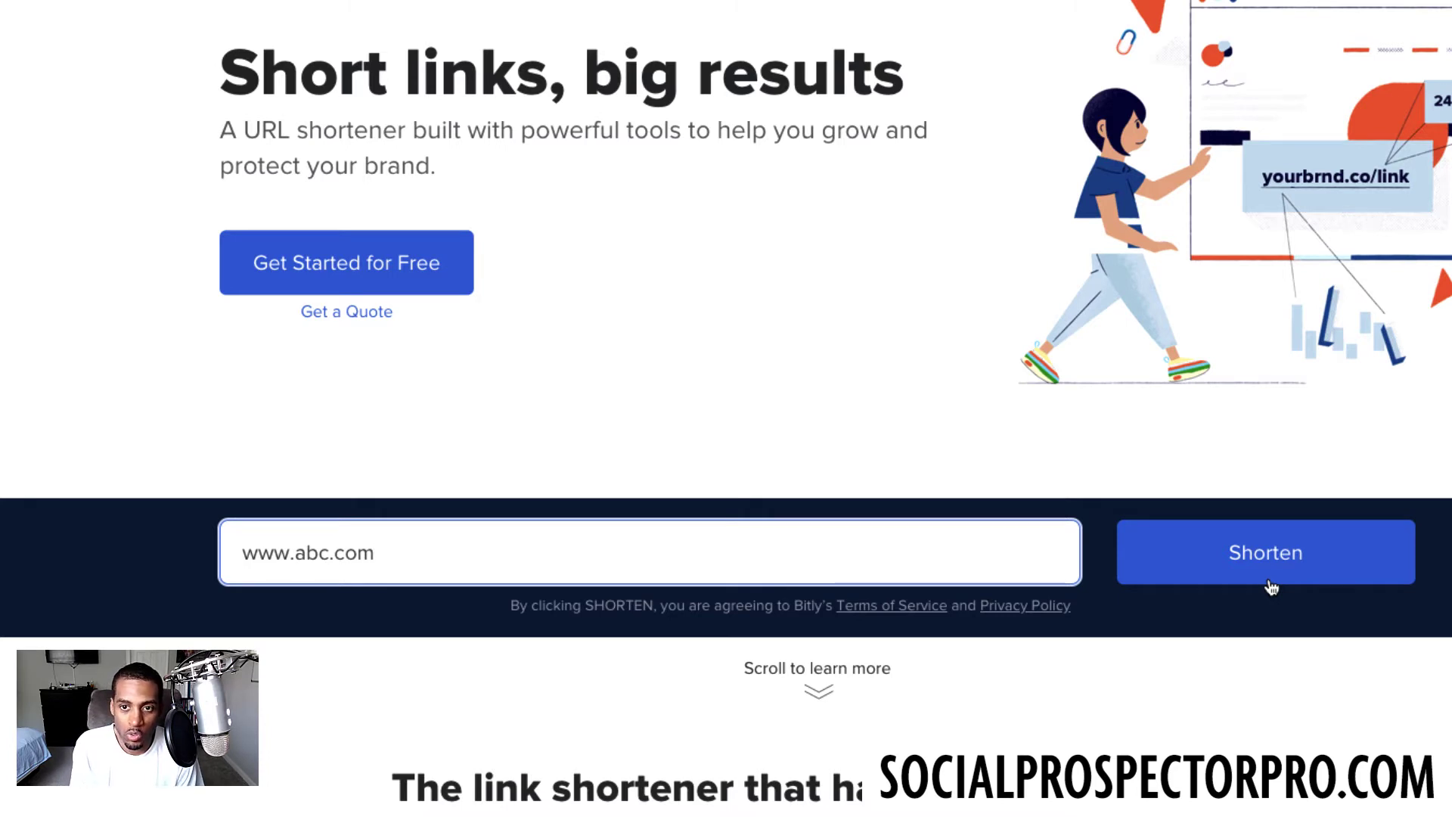
{"action": "left_click", "coordinate": [1271, 587]}
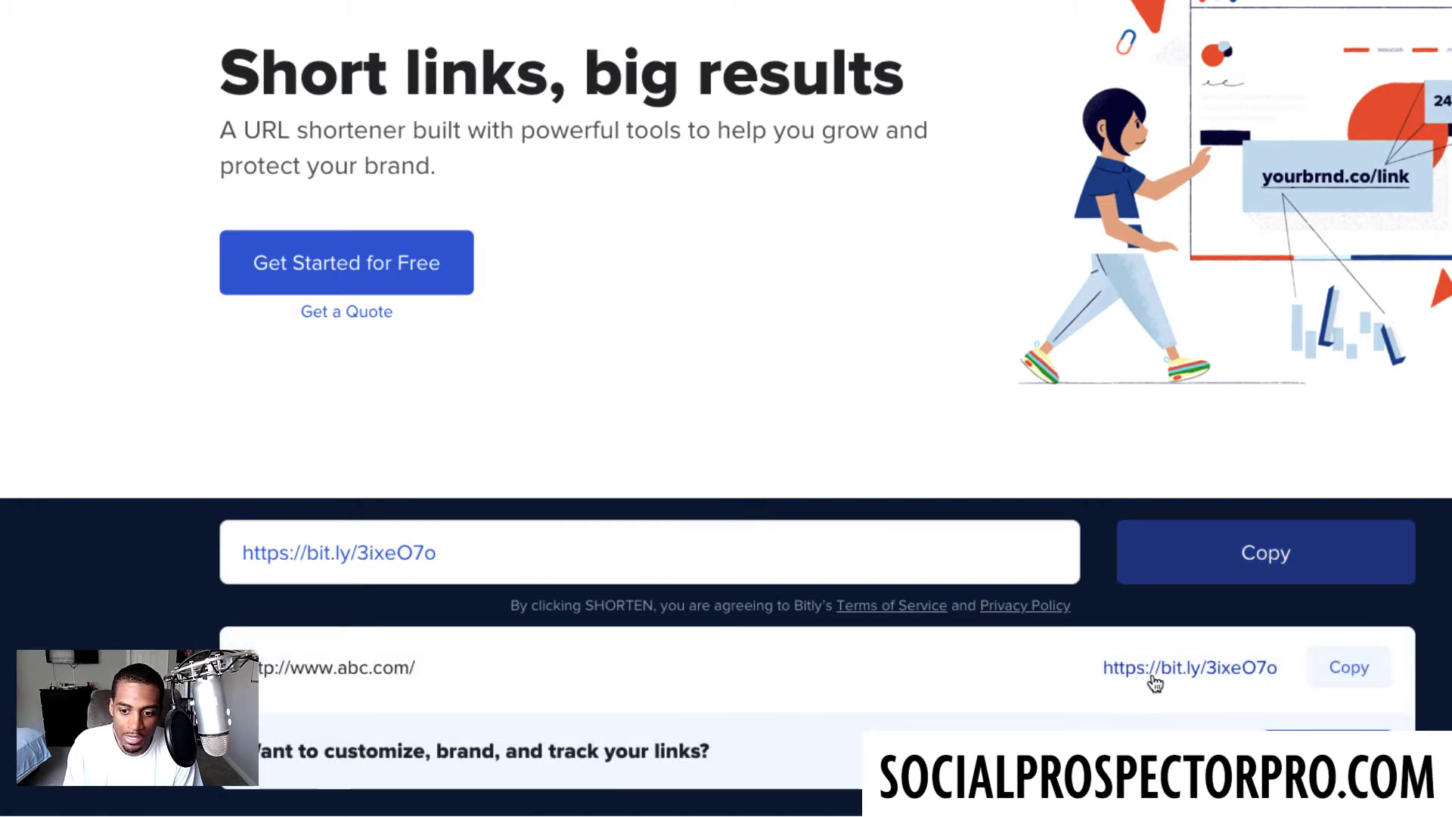
{"action": "left_click", "coordinate": [1341, 675]}
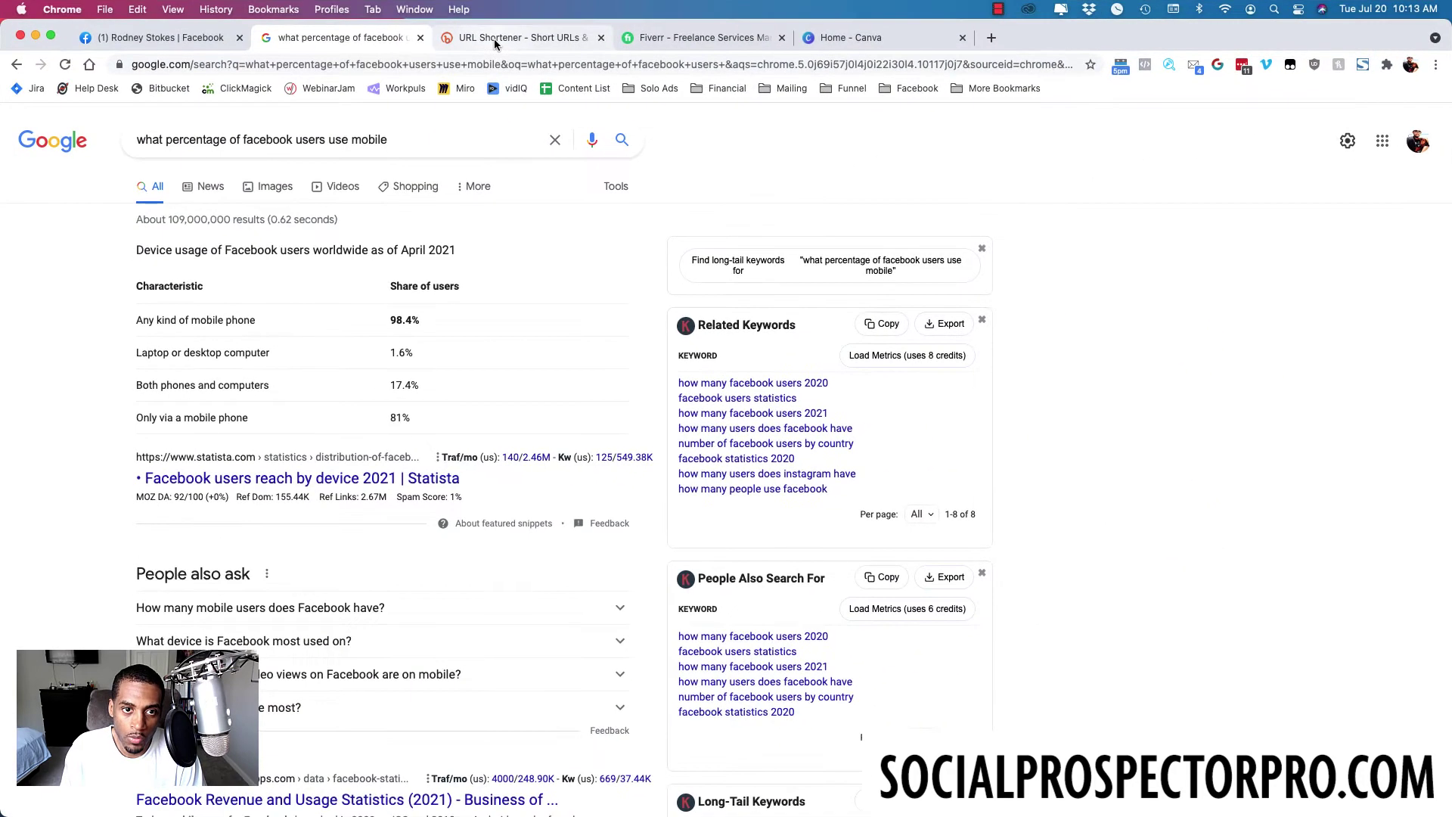
- Return to the Facebook profile and check the cover photo's link
{"action": "left_click", "coordinate": [496, 39]}
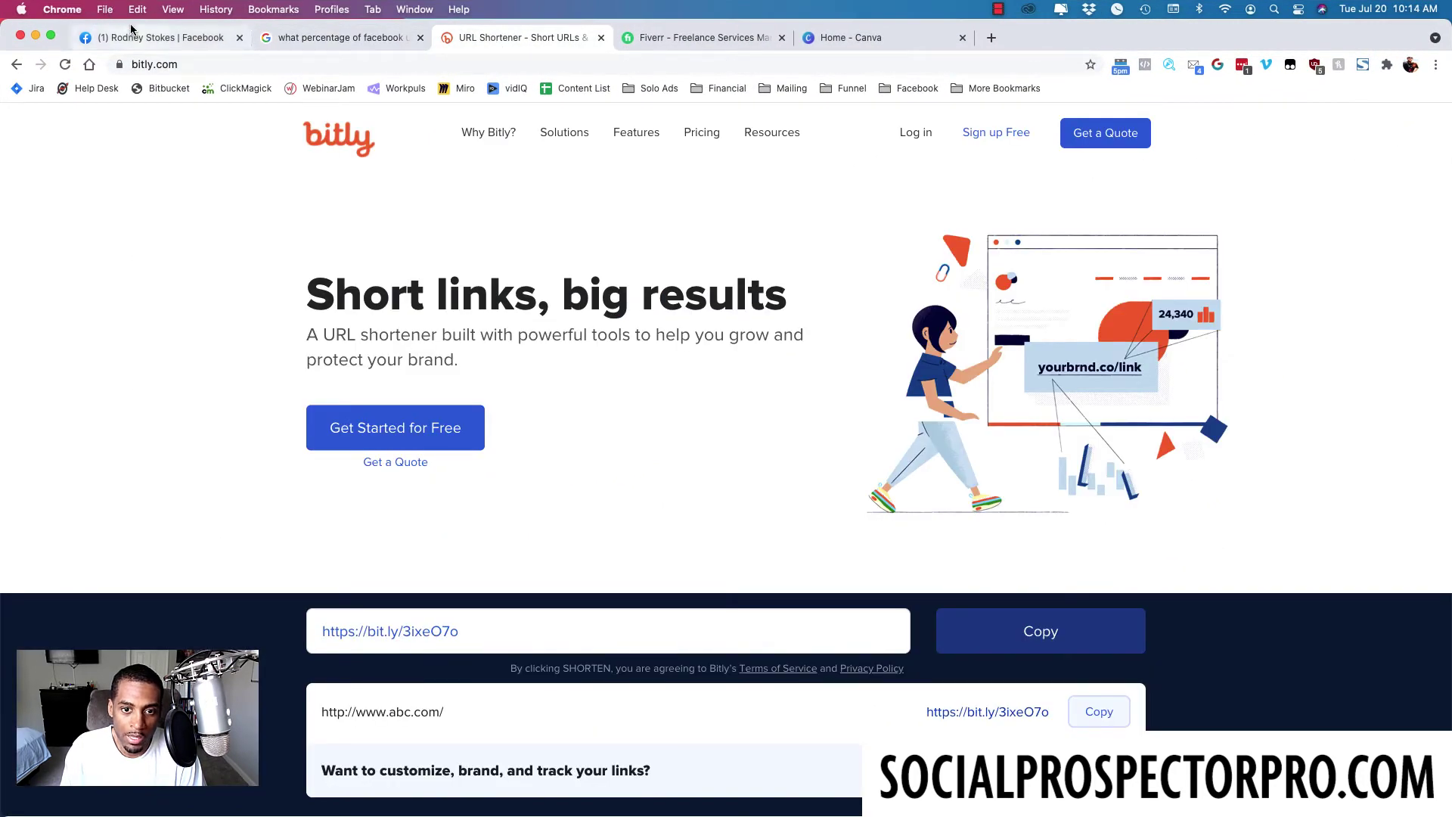
{"action": "left_click", "coordinate": [151, 37]}
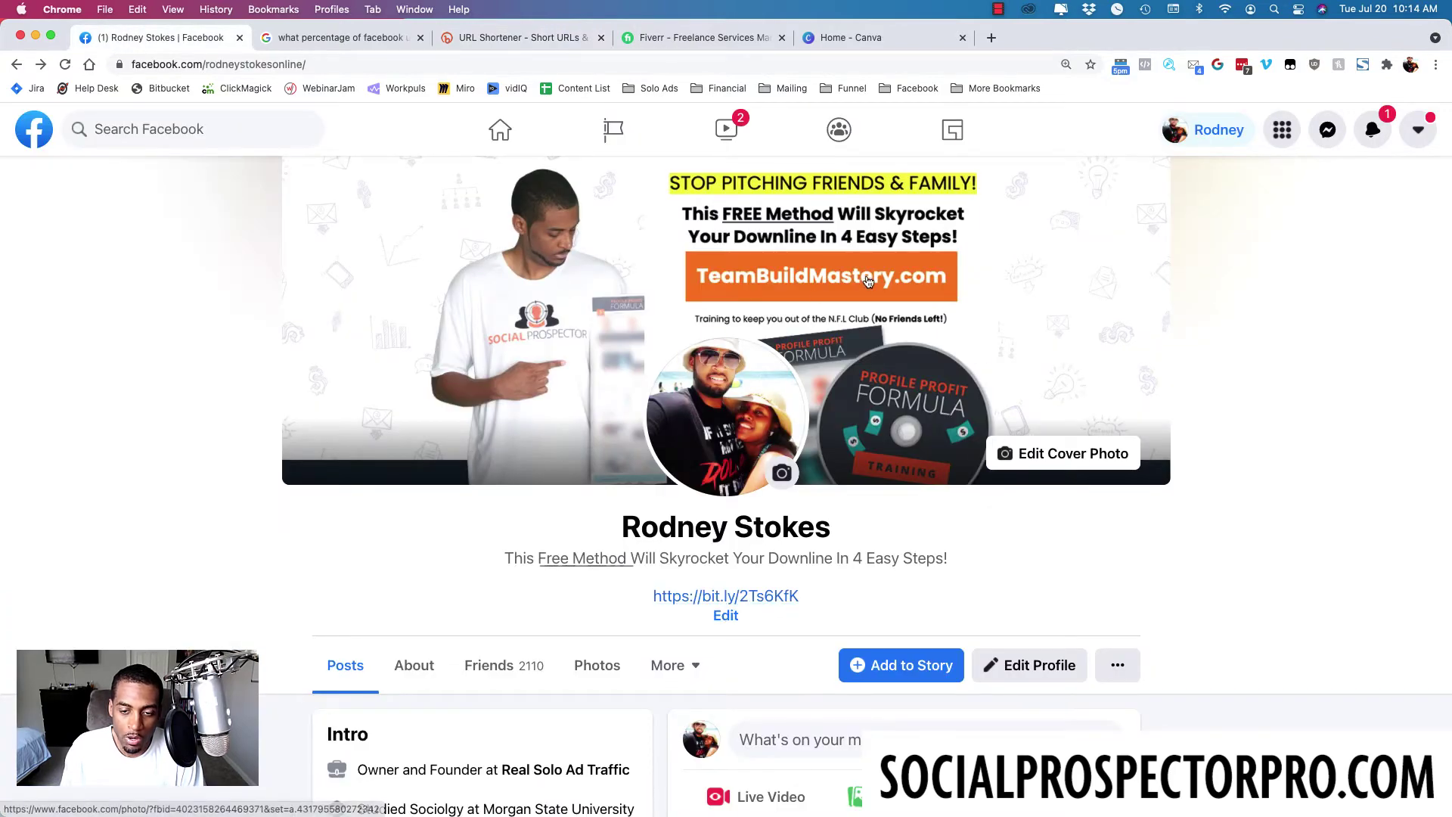
{"action": "left_click", "coordinate": [868, 281]}
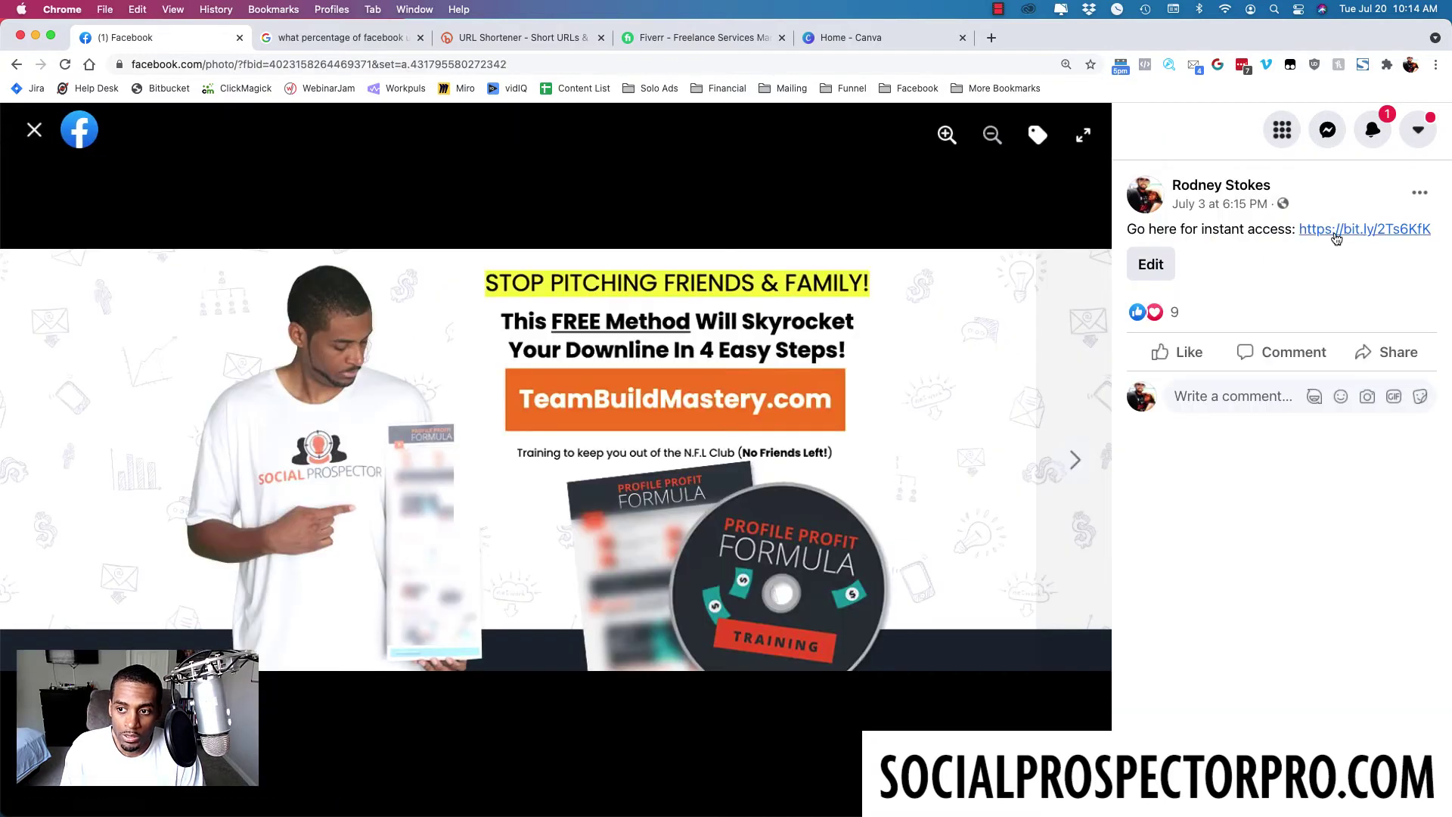
{"action": "key", "text": "super+bracketleft"}
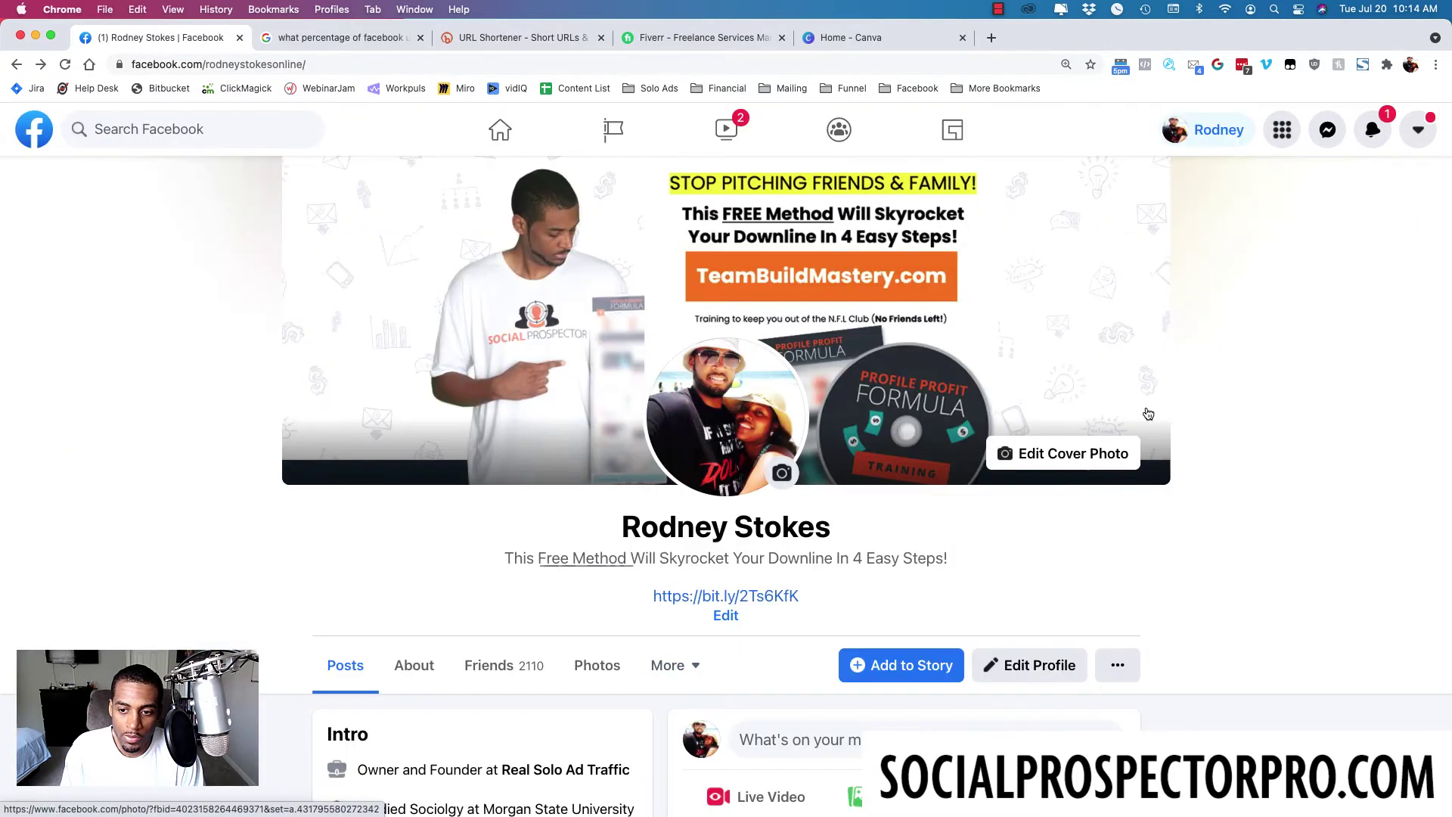
- Scroll down through Photos, Friends and posts, then jump back to the top
{"action": "scroll", "coordinate": [725, 372], "scroll_direction": "down", "scroll_amount": 5}
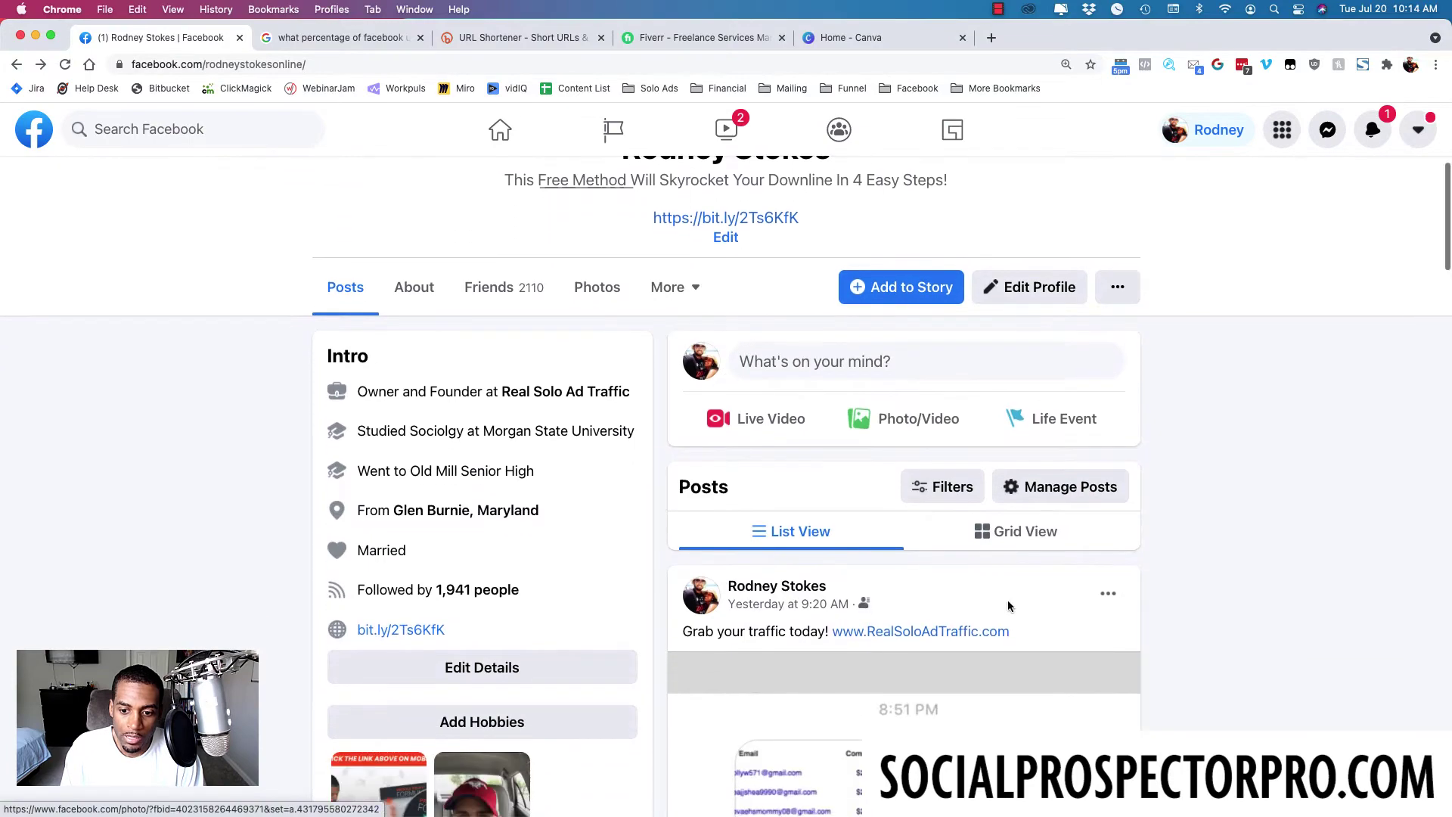
{"action": "scroll", "coordinate": [1000, 635], "scroll_direction": "down", "scroll_amount": 5}
{"action": "scroll", "coordinate": [1003, 635], "scroll_direction": "down", "scroll_amount": 10}
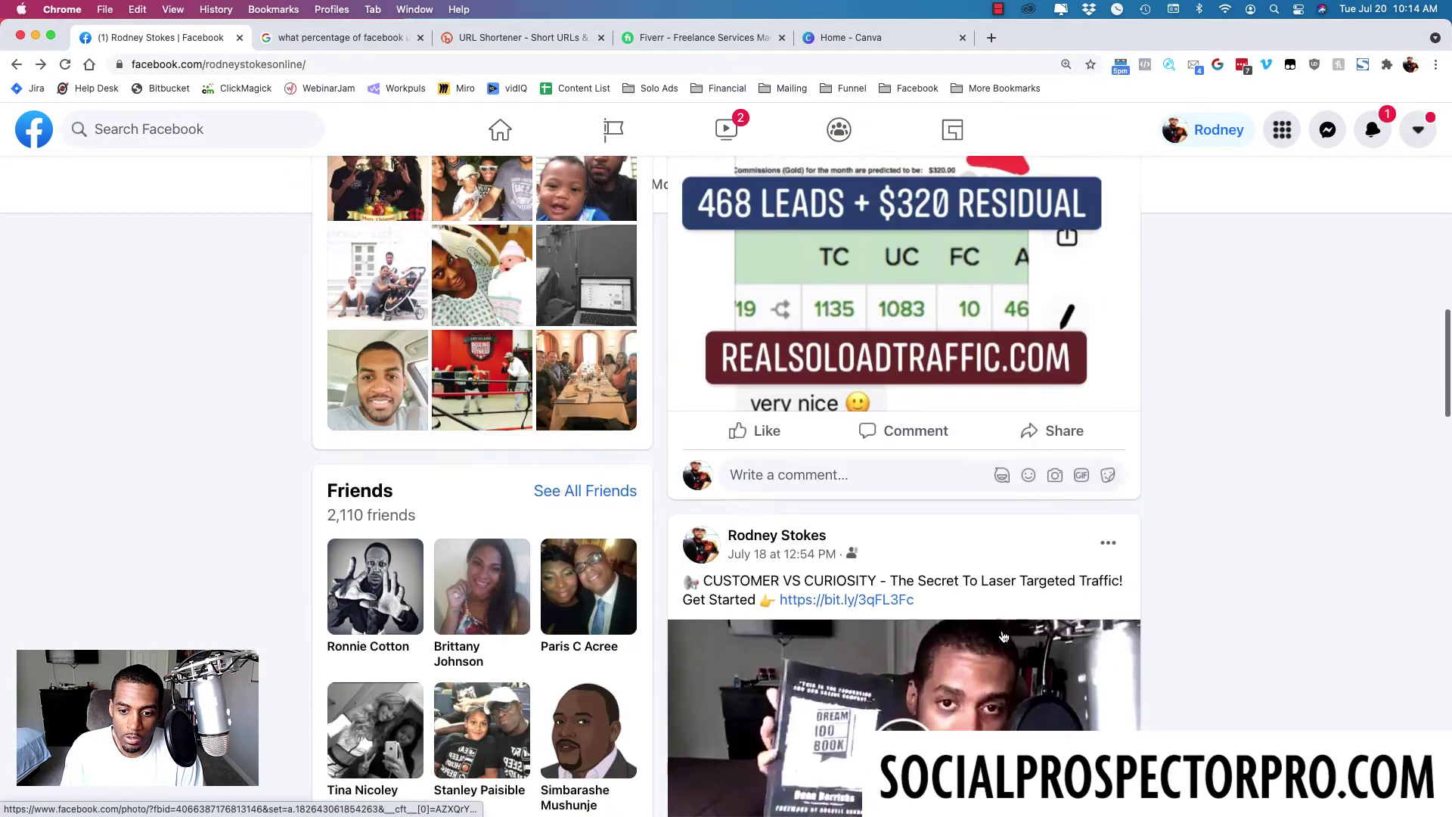
{"action": "scroll", "coordinate": [867, 356], "scroll_direction": "down", "scroll_amount": 15}
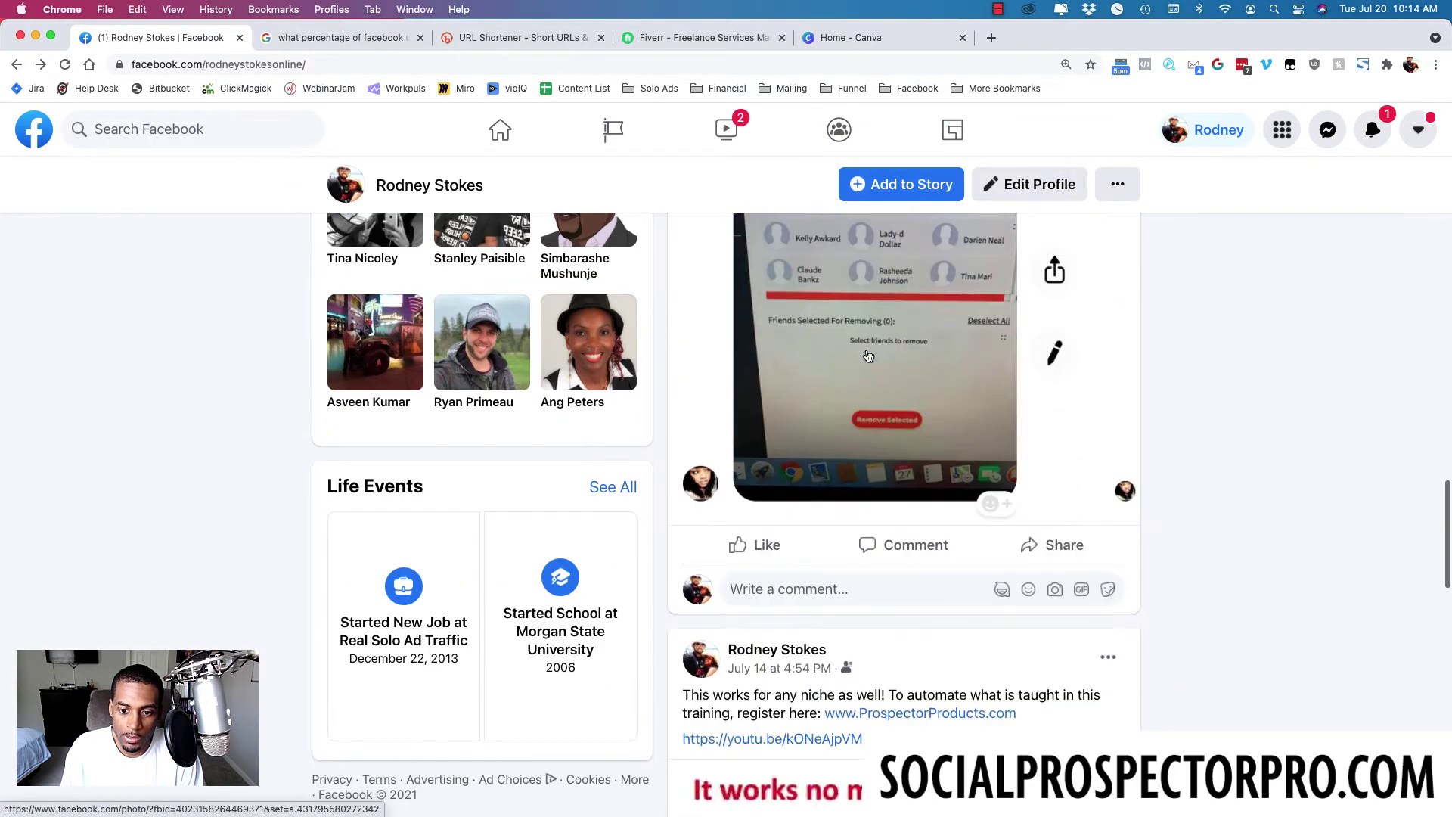
{"action": "scroll", "coordinate": [867, 356], "scroll_direction": "down", "scroll_amount": 10}
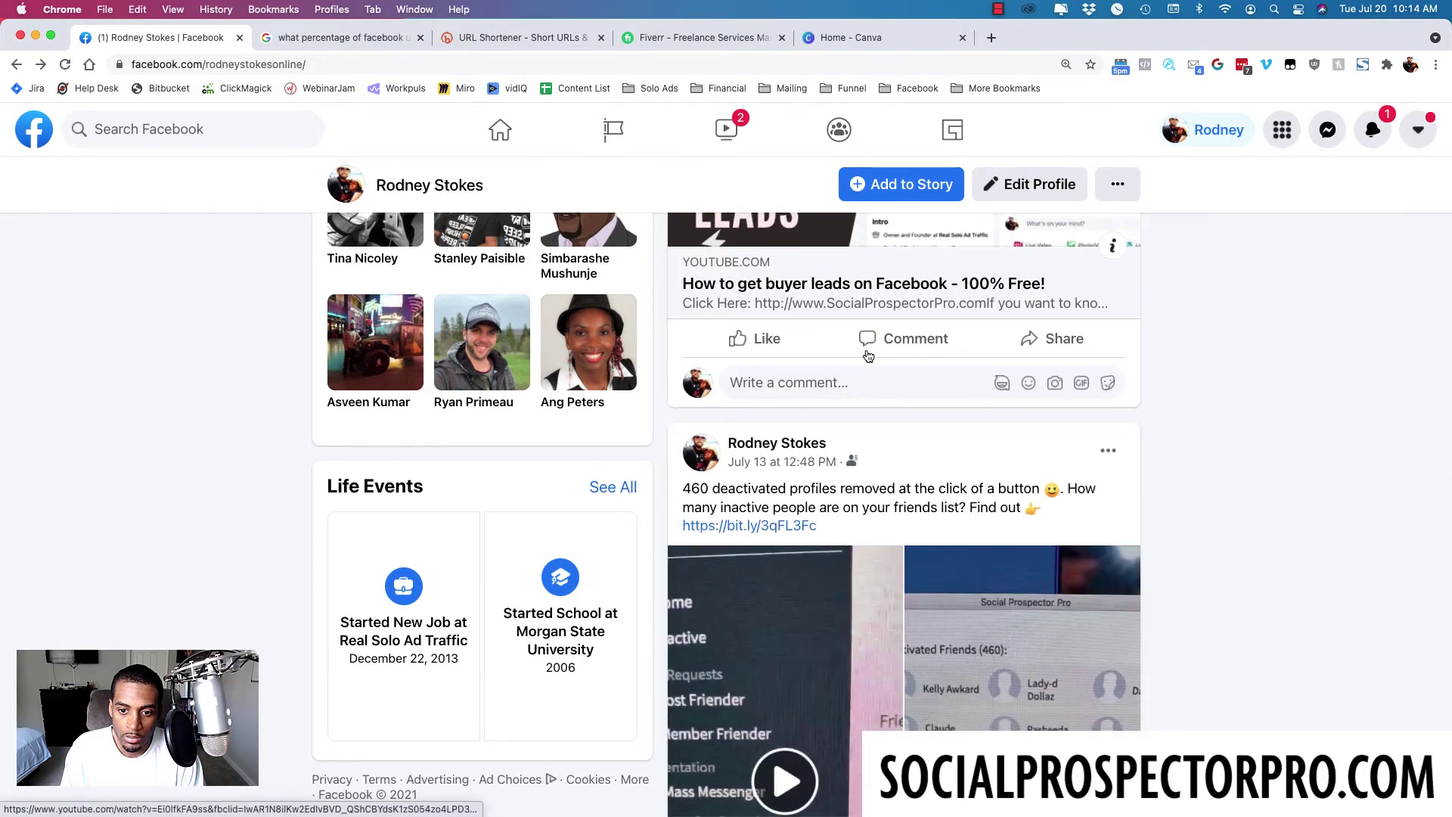
{"action": "scroll", "coordinate": [754, 468], "scroll_direction": "down", "scroll_amount": 3}
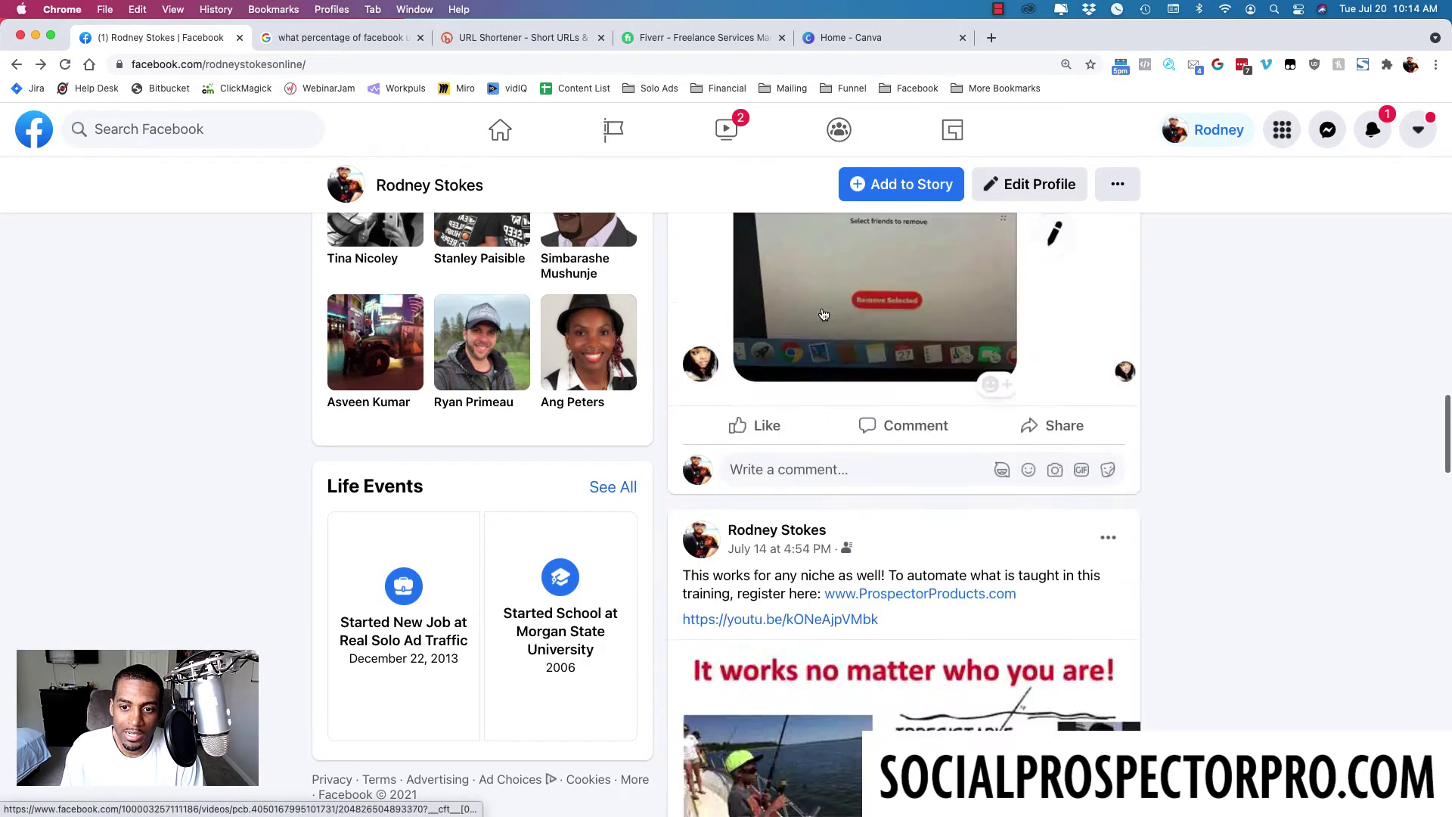
{"action": "key", "text": "Home"}
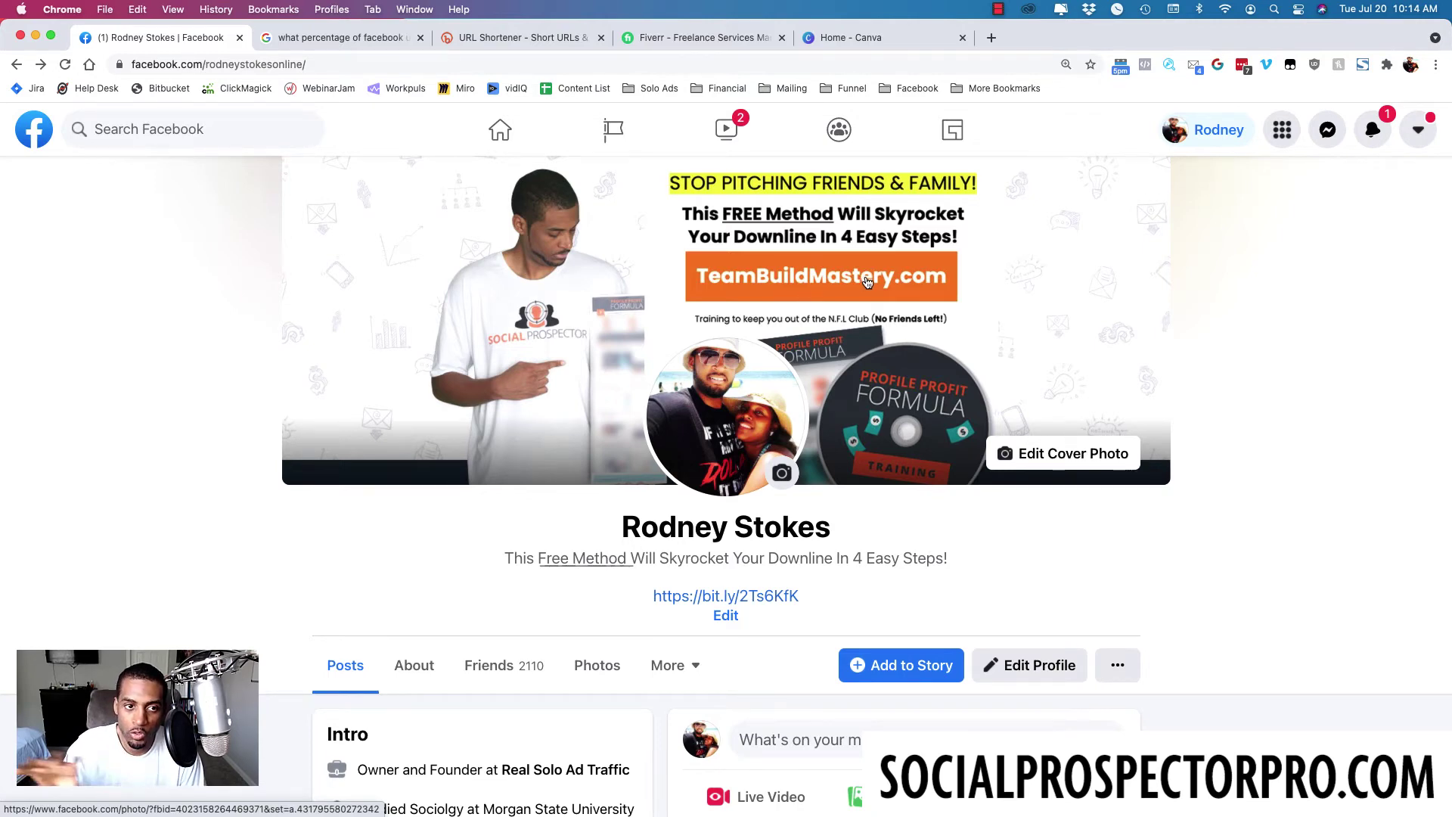
- Search Fiverr for 'Facebook Banner' services
{"action": "left_click", "coordinate": [696, 38]}
{"action": "left_click", "coordinate": [389, 132]}
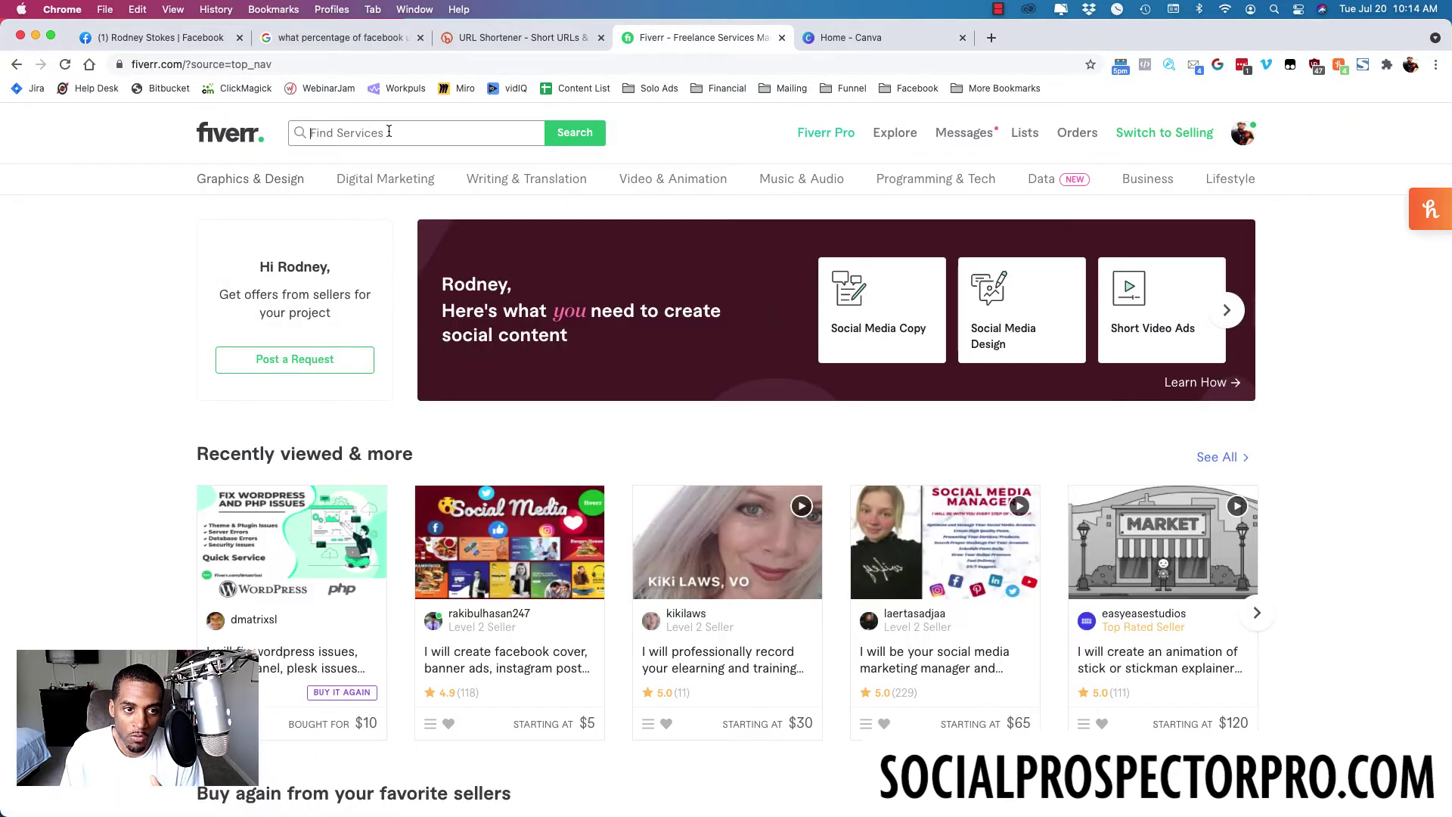
{"action": "type", "text": "F"}
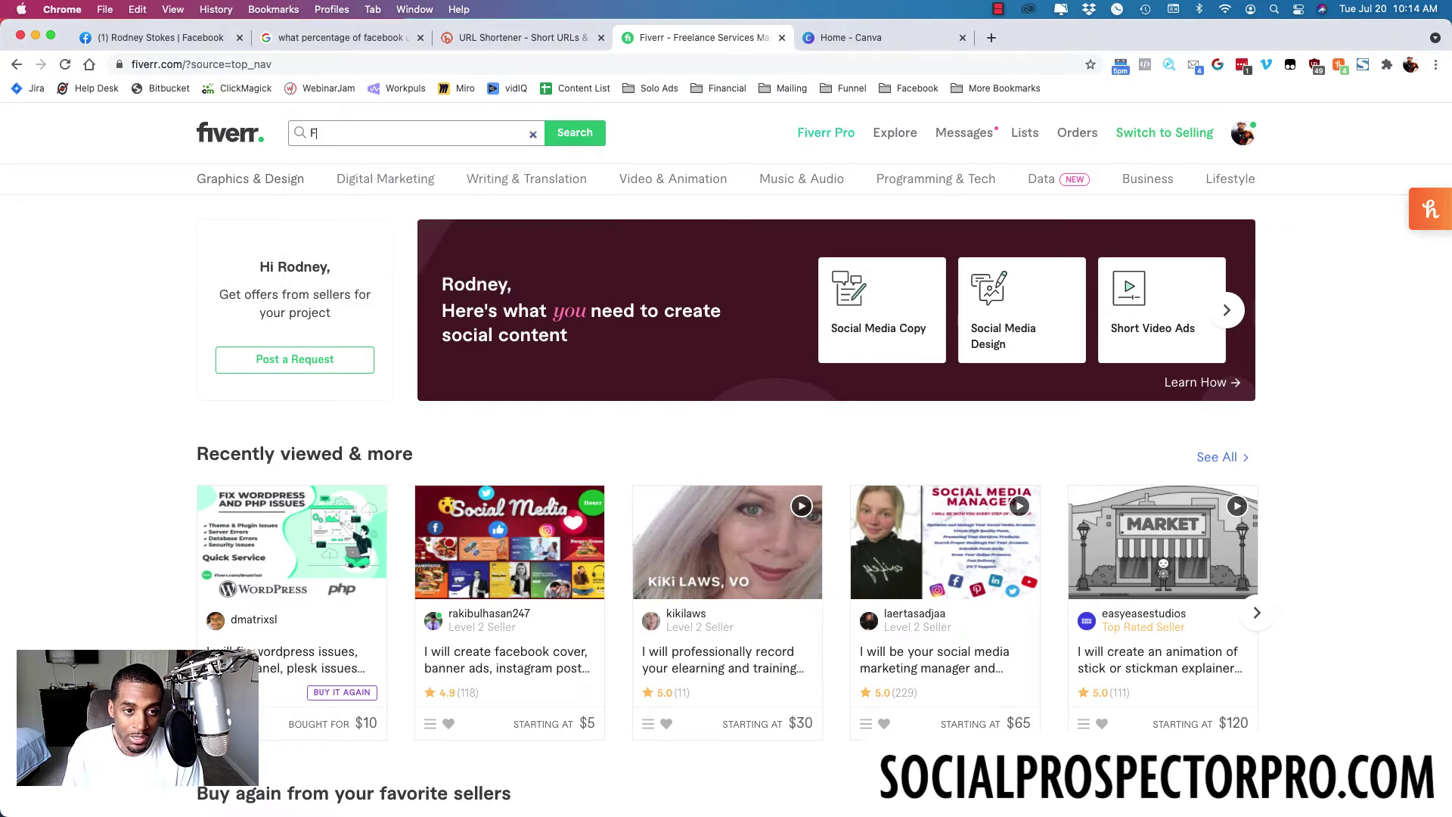
{"action": "type", "text": "acebook Banner"}
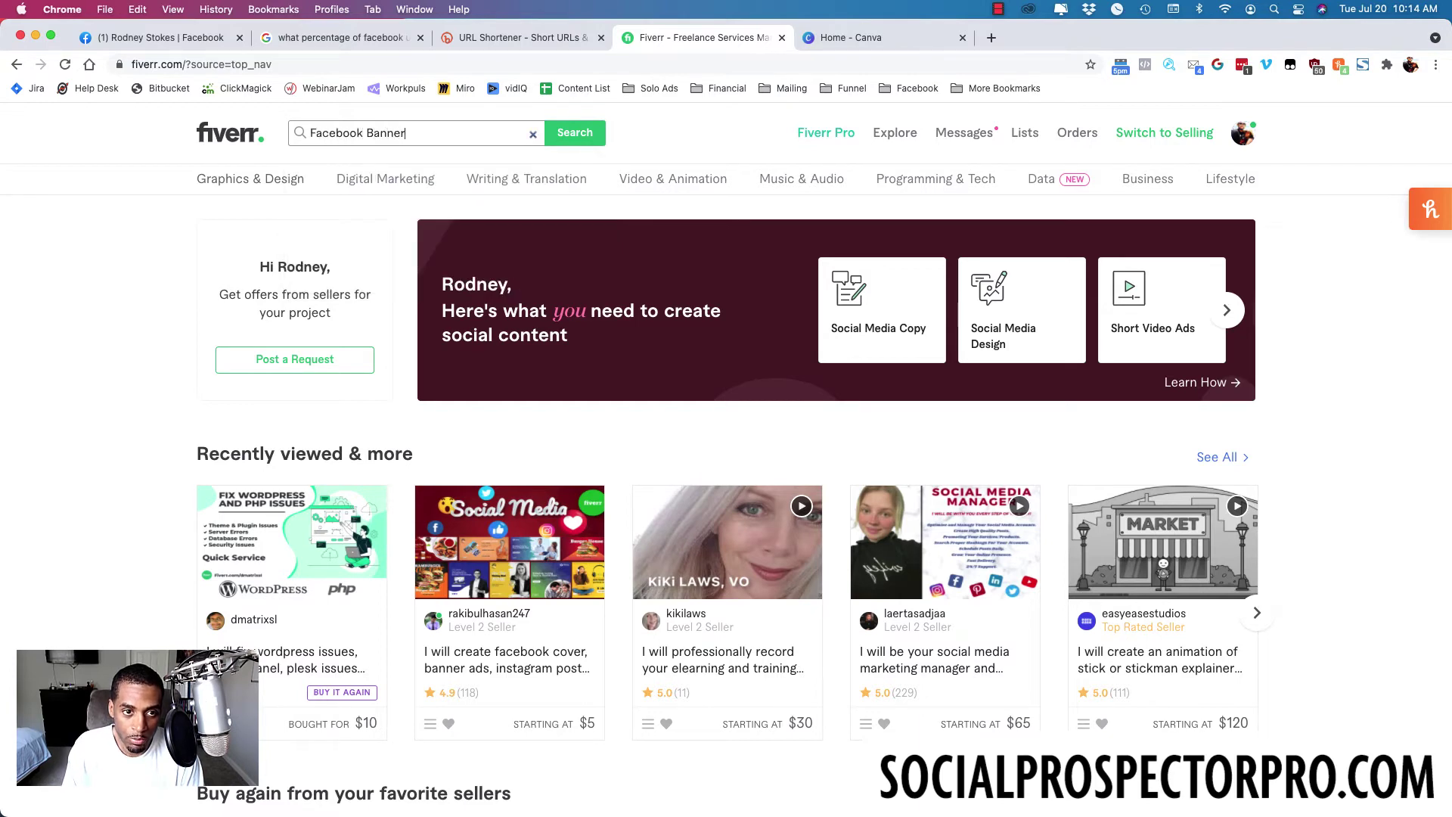
{"action": "key", "text": "Return"}
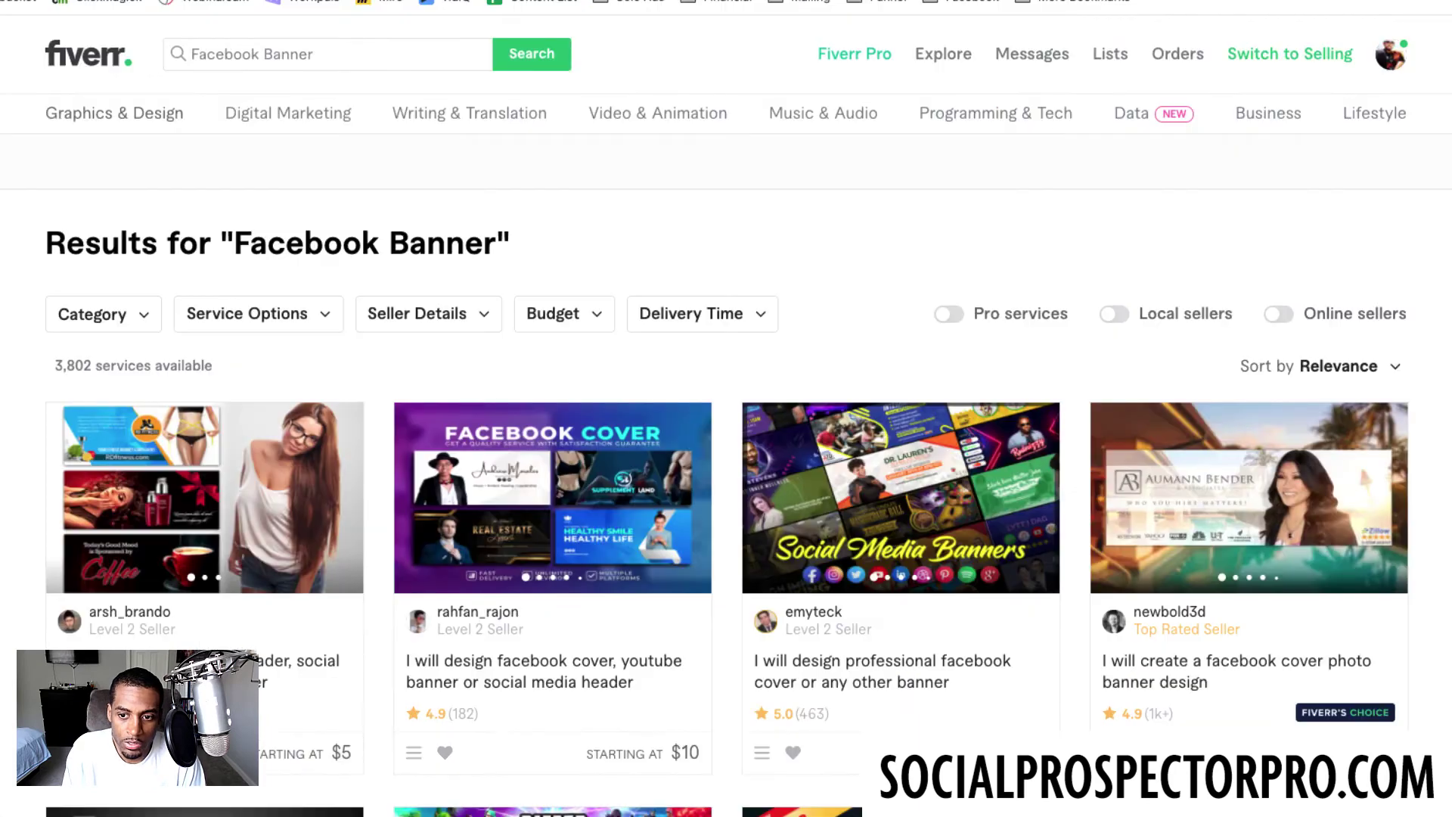
{"action": "scroll", "coordinate": [726, 409], "scroll_direction": "down", "scroll_amount": 3}
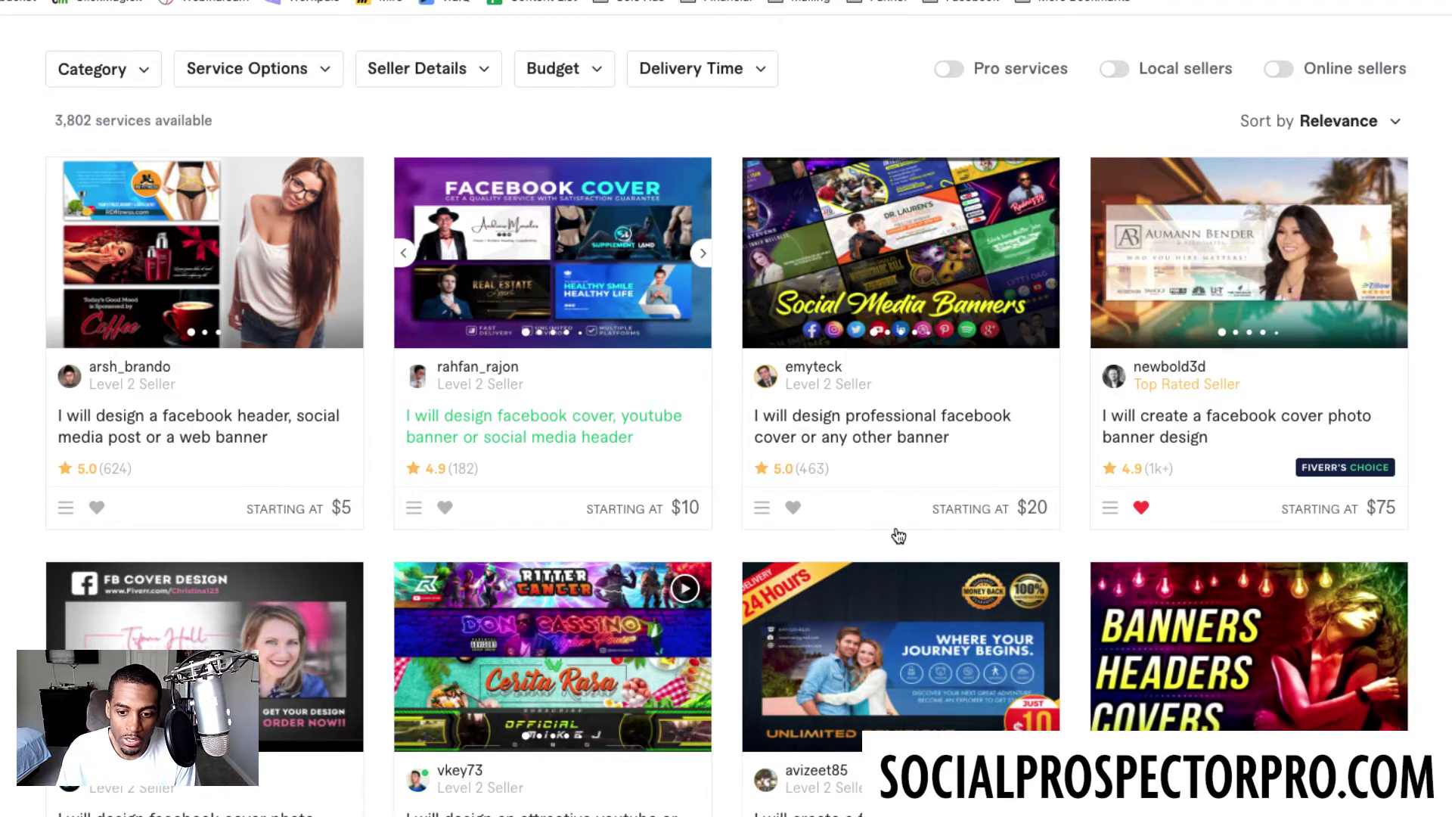
{"action": "scroll", "coordinate": [898, 534], "scroll_direction": "down", "scroll_amount": 5}
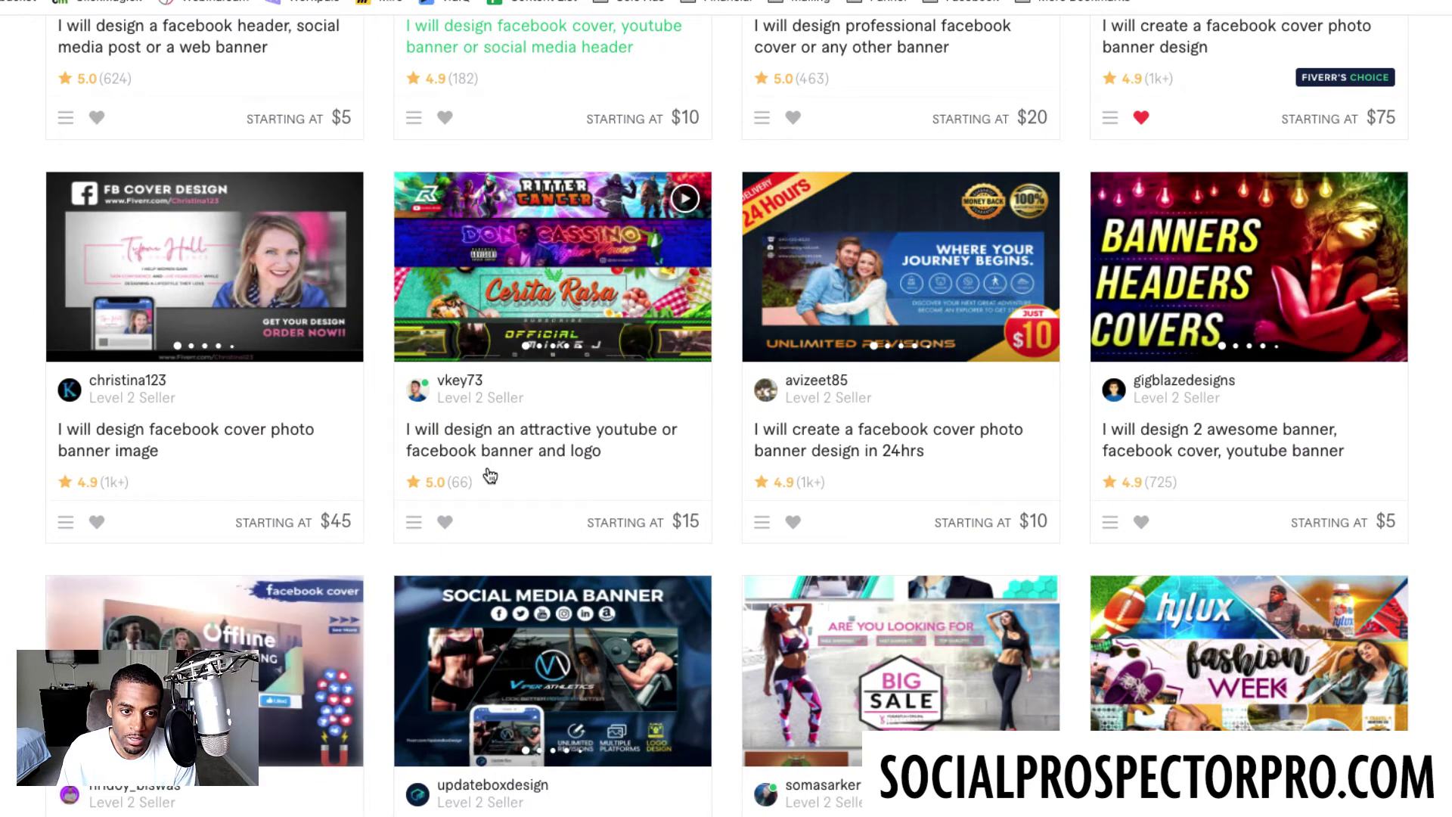
{"action": "scroll", "coordinate": [823, 569], "scroll_direction": "down", "scroll_amount": 2}
{"action": "scroll", "coordinate": [1178, 634], "scroll_direction": "down", "scroll_amount": 8}
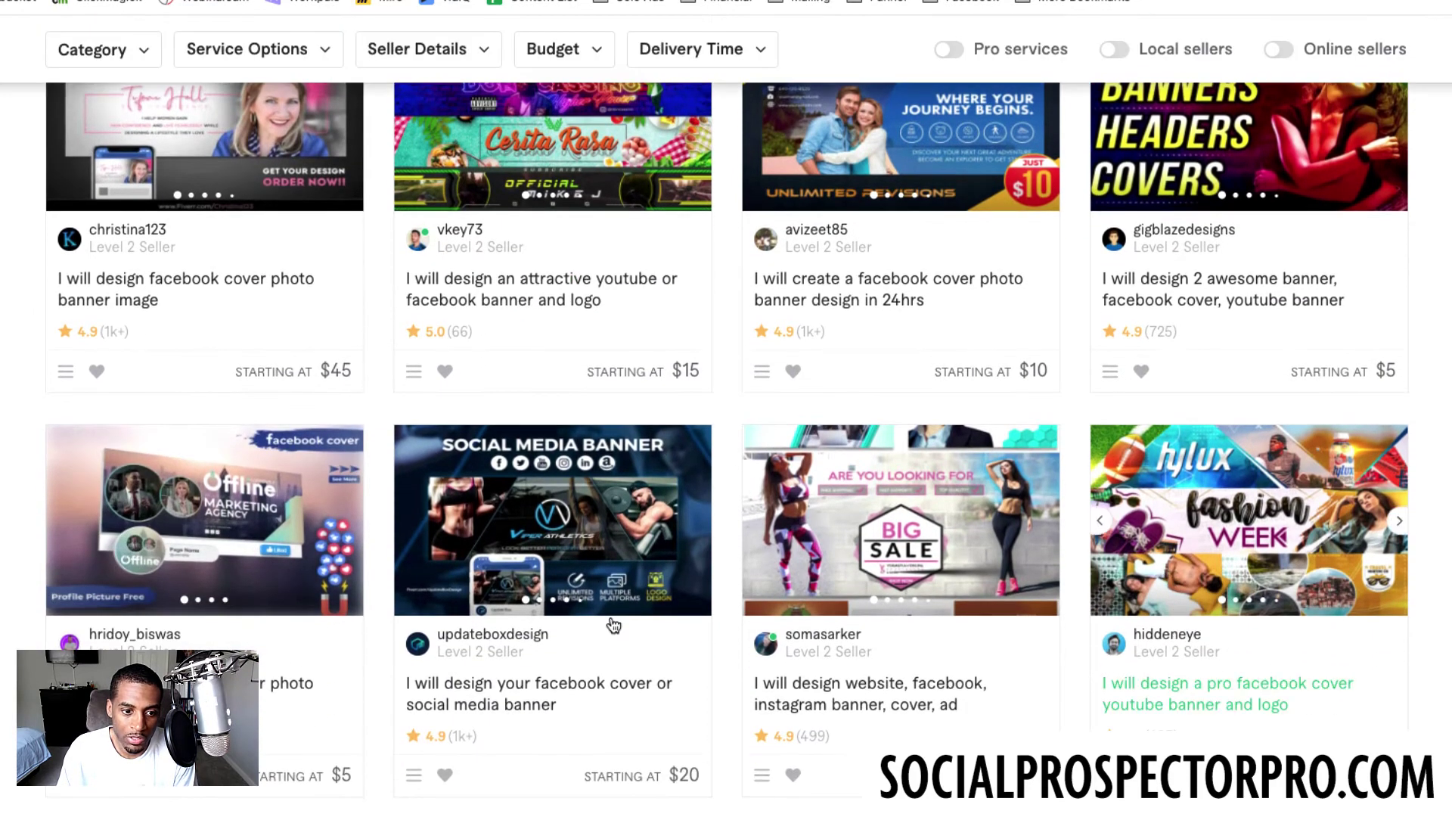
{"action": "scroll", "coordinate": [690, 537], "scroll_direction": "down", "scroll_amount": 3}
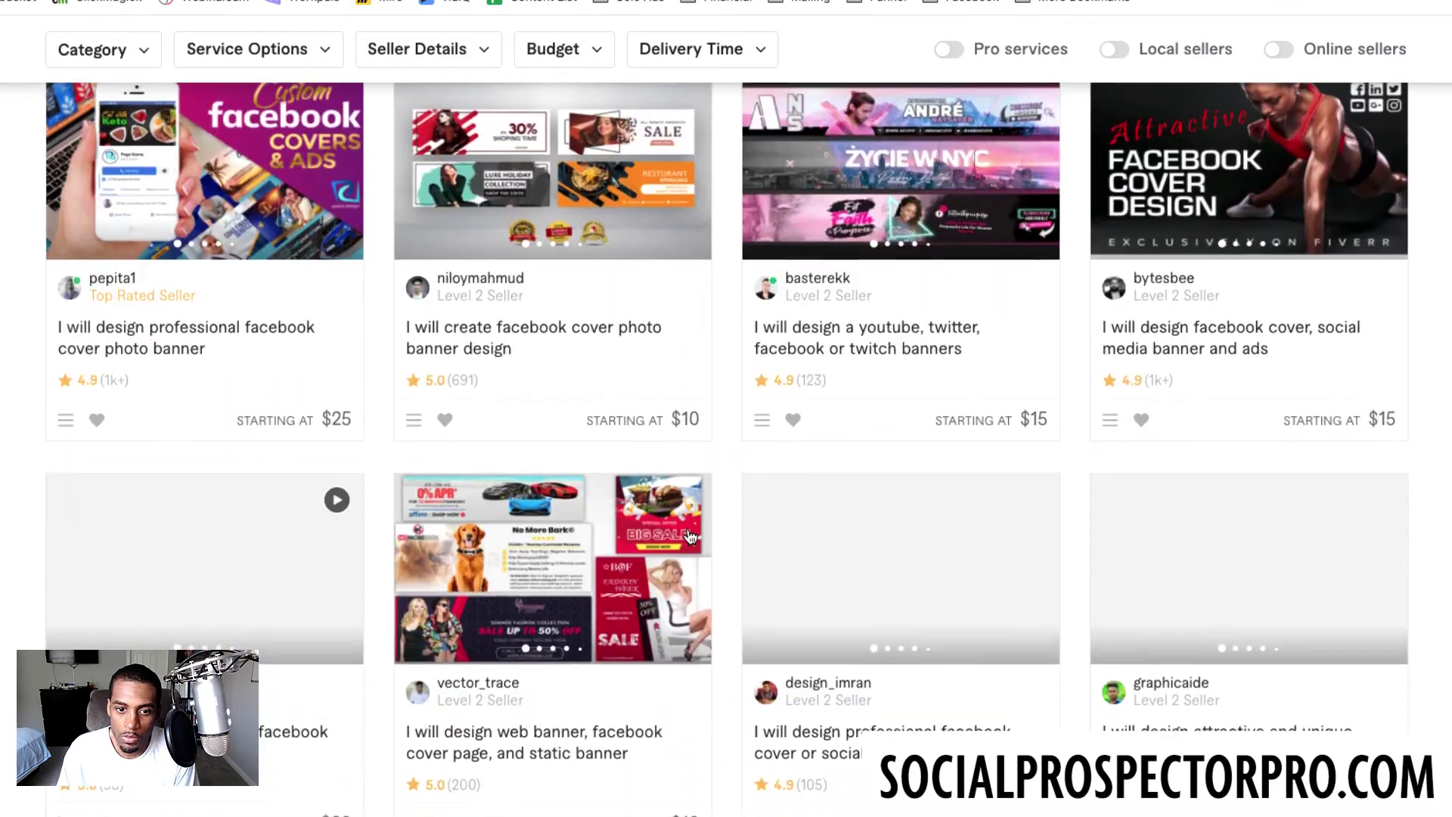
{"action": "scroll", "coordinate": [690, 537], "scroll_direction": "up", "scroll_amount": 20}
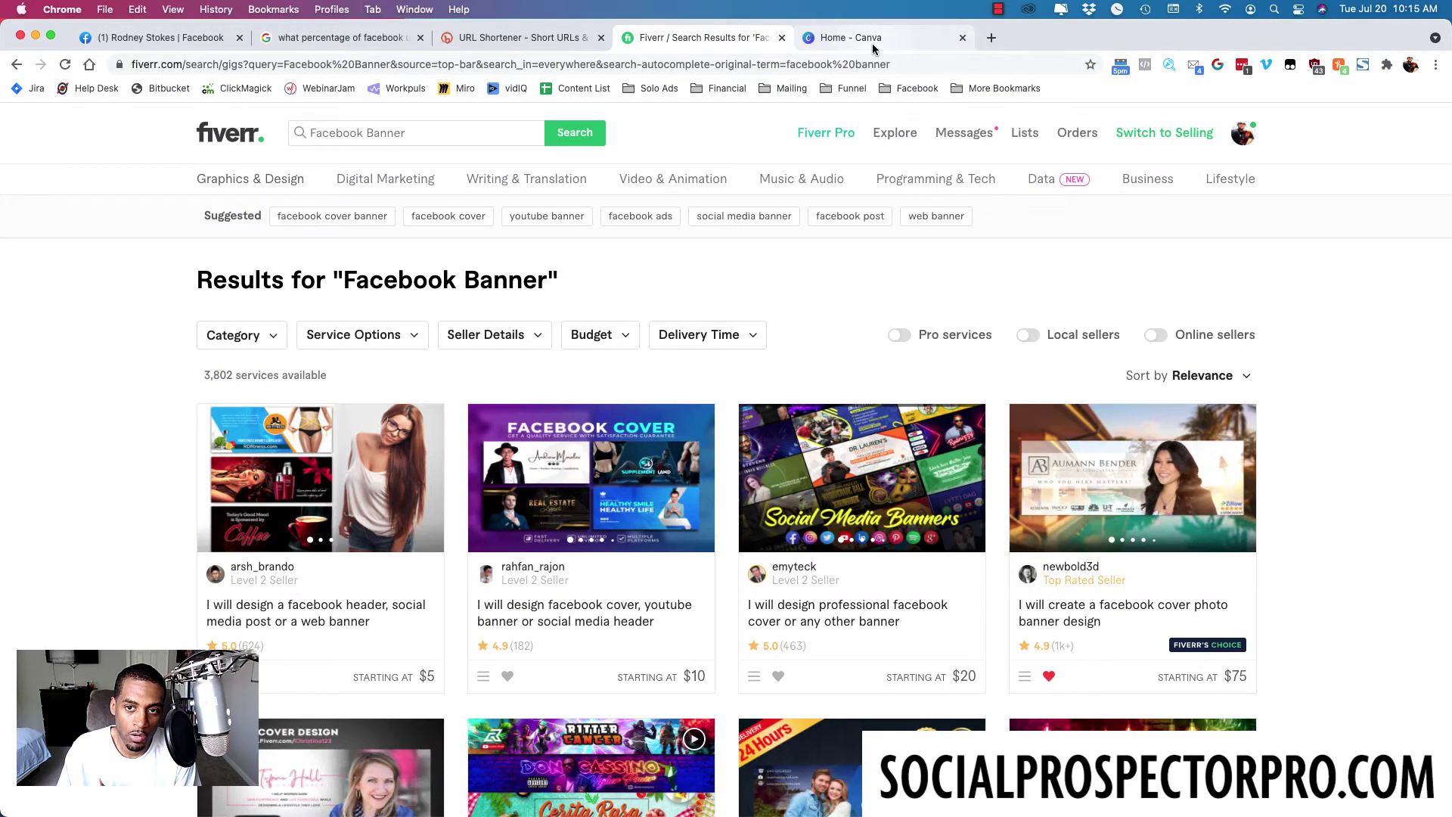
- Browse Canva's Design anything carousel, then return to the Facebook profile tab
{"action": "left_click", "coordinate": [873, 45]}
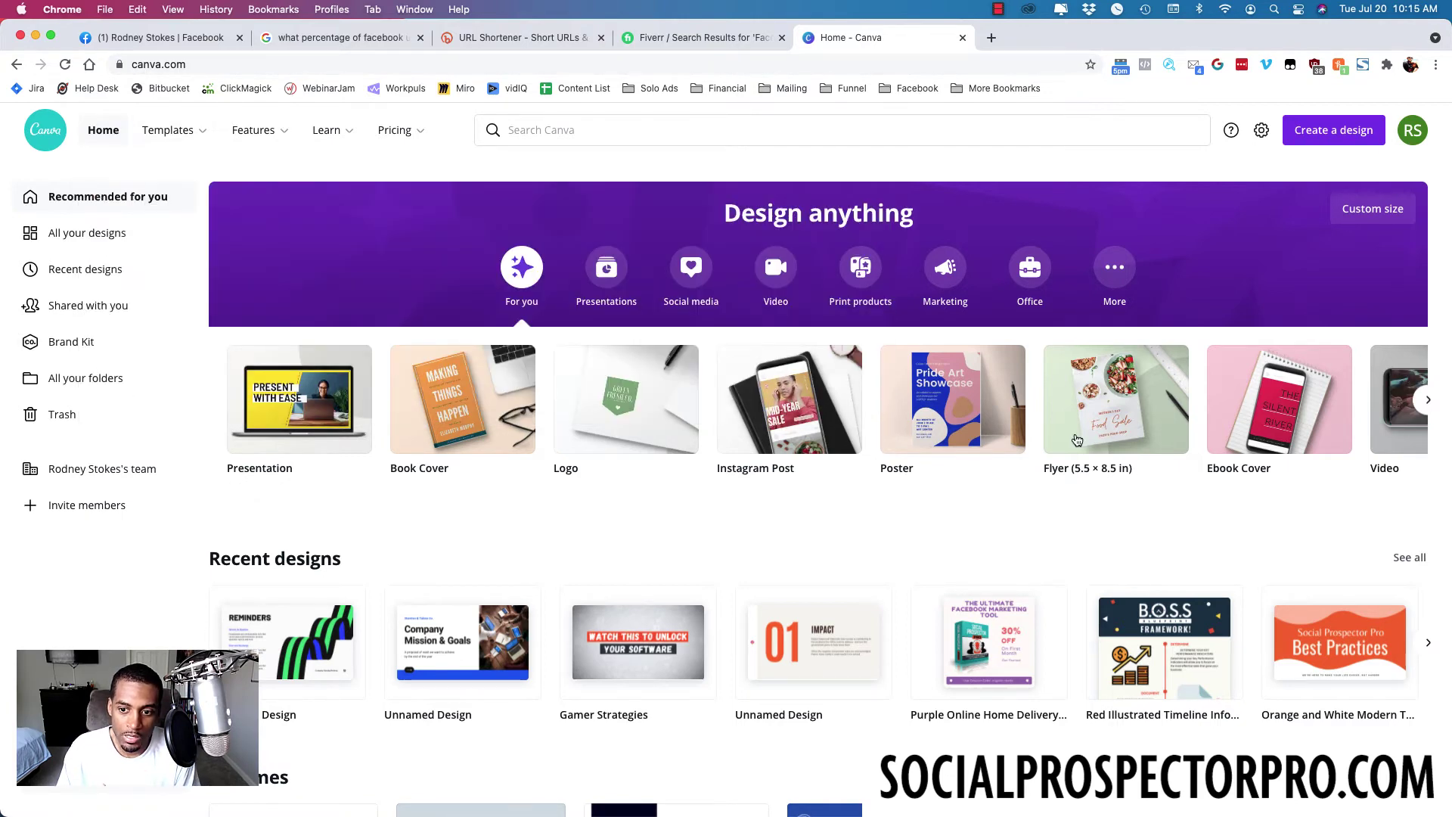
{"action": "scroll", "coordinate": [1061, 434], "scroll_direction": "right", "scroll_amount": 5}
{"action": "scroll", "coordinate": [1062, 434], "scroll_direction": "right", "scroll_amount": 3}
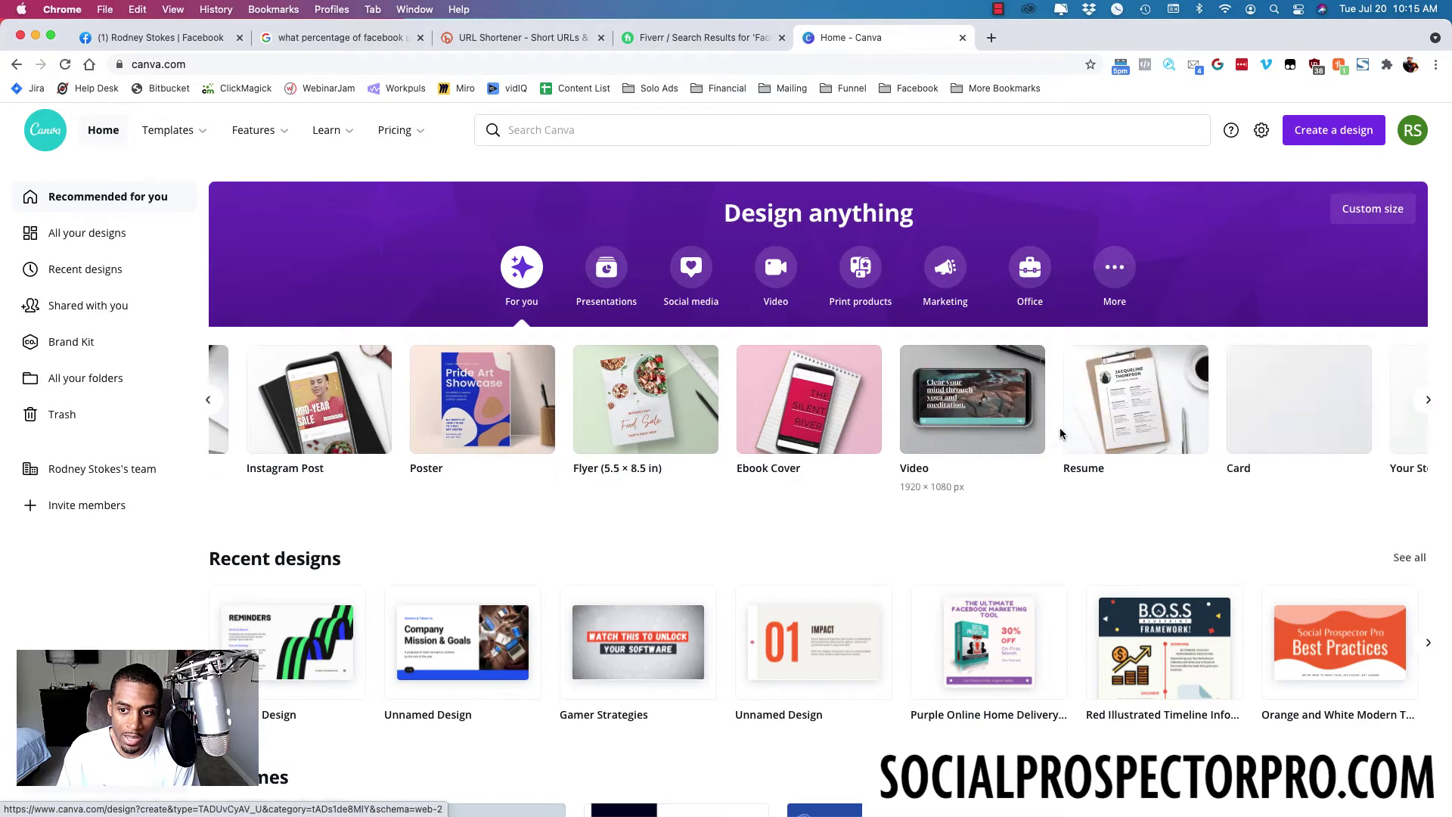
{"action": "scroll", "coordinate": [1061, 434], "scroll_direction": "right", "scroll_amount": 5}
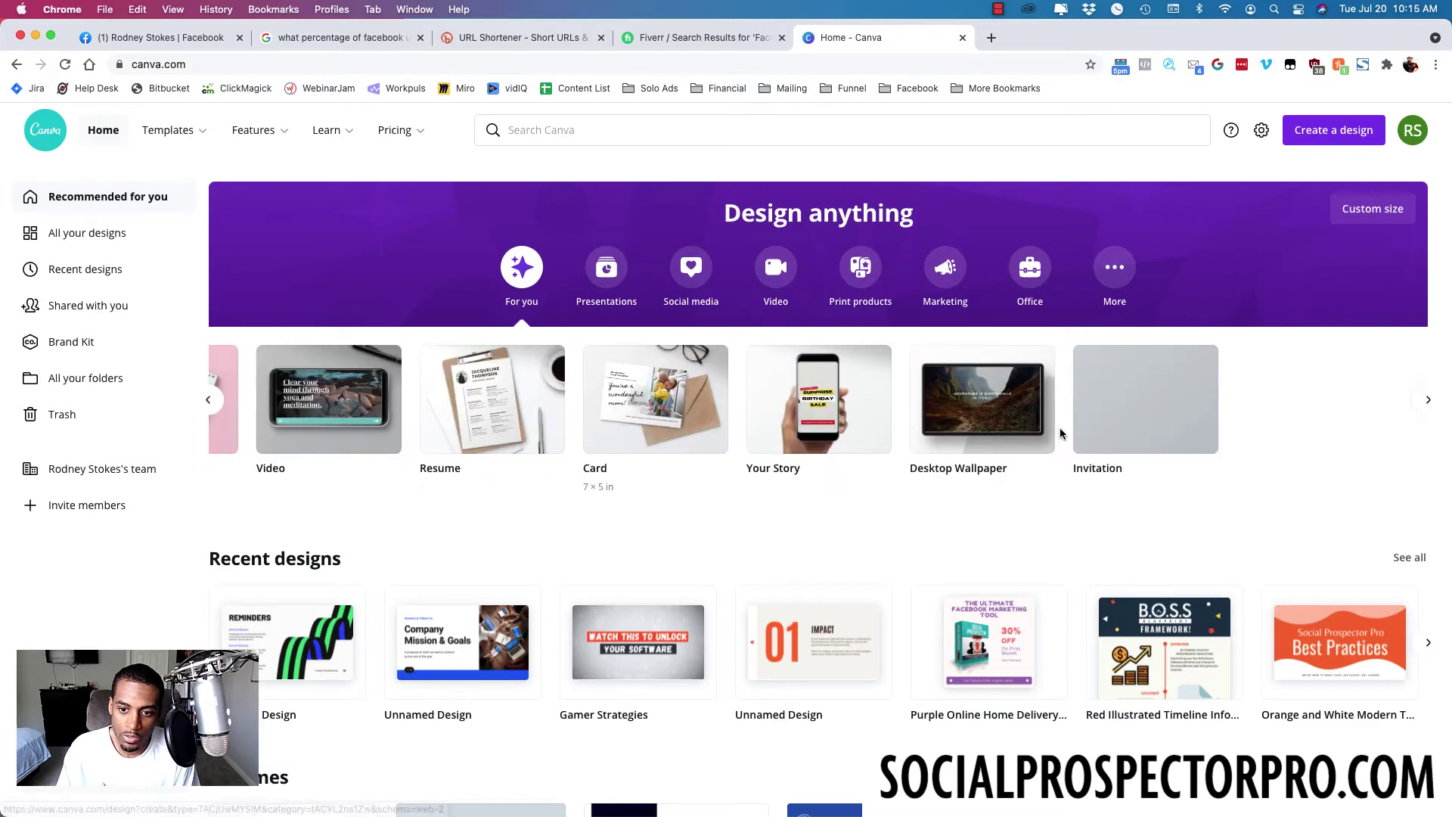
{"action": "scroll", "coordinate": [1062, 434], "scroll_direction": "right", "scroll_amount": 1}
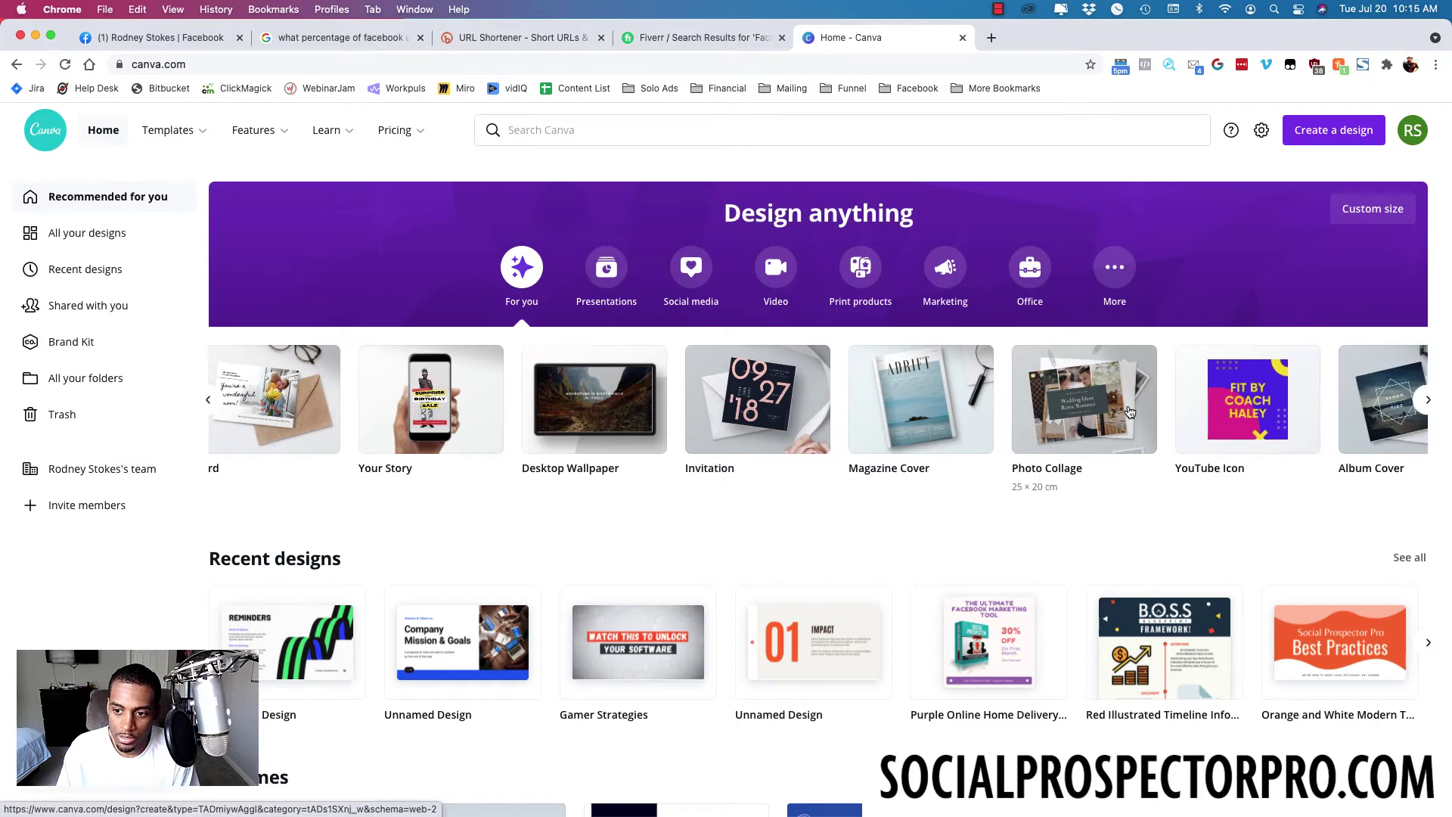
{"action": "scroll", "coordinate": [1127, 411], "scroll_direction": "right", "scroll_amount": 6}
{"action": "scroll", "coordinate": [1128, 411], "scroll_direction": "right", "scroll_amount": 10}
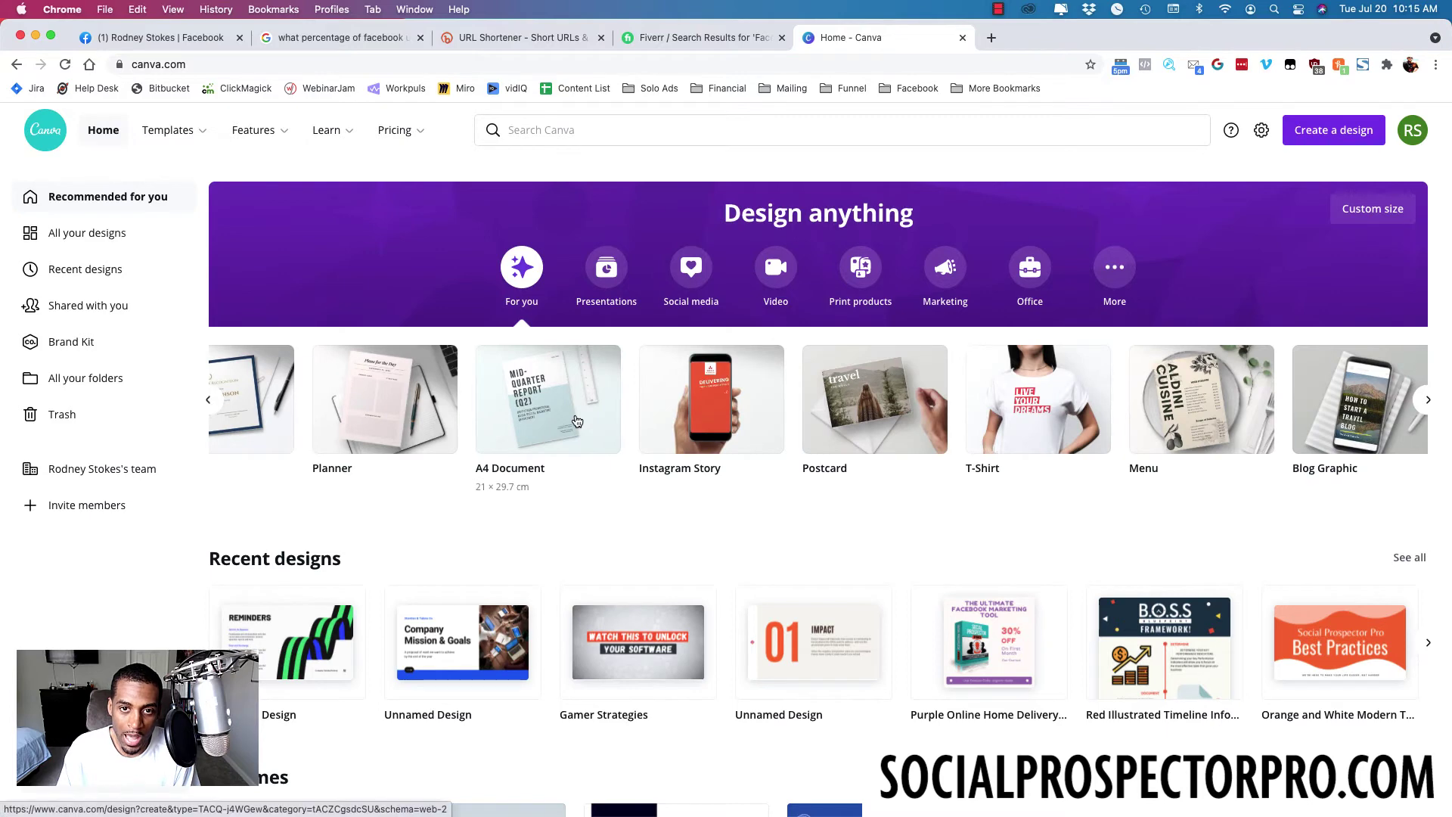
{"action": "key", "text": "super+1"}
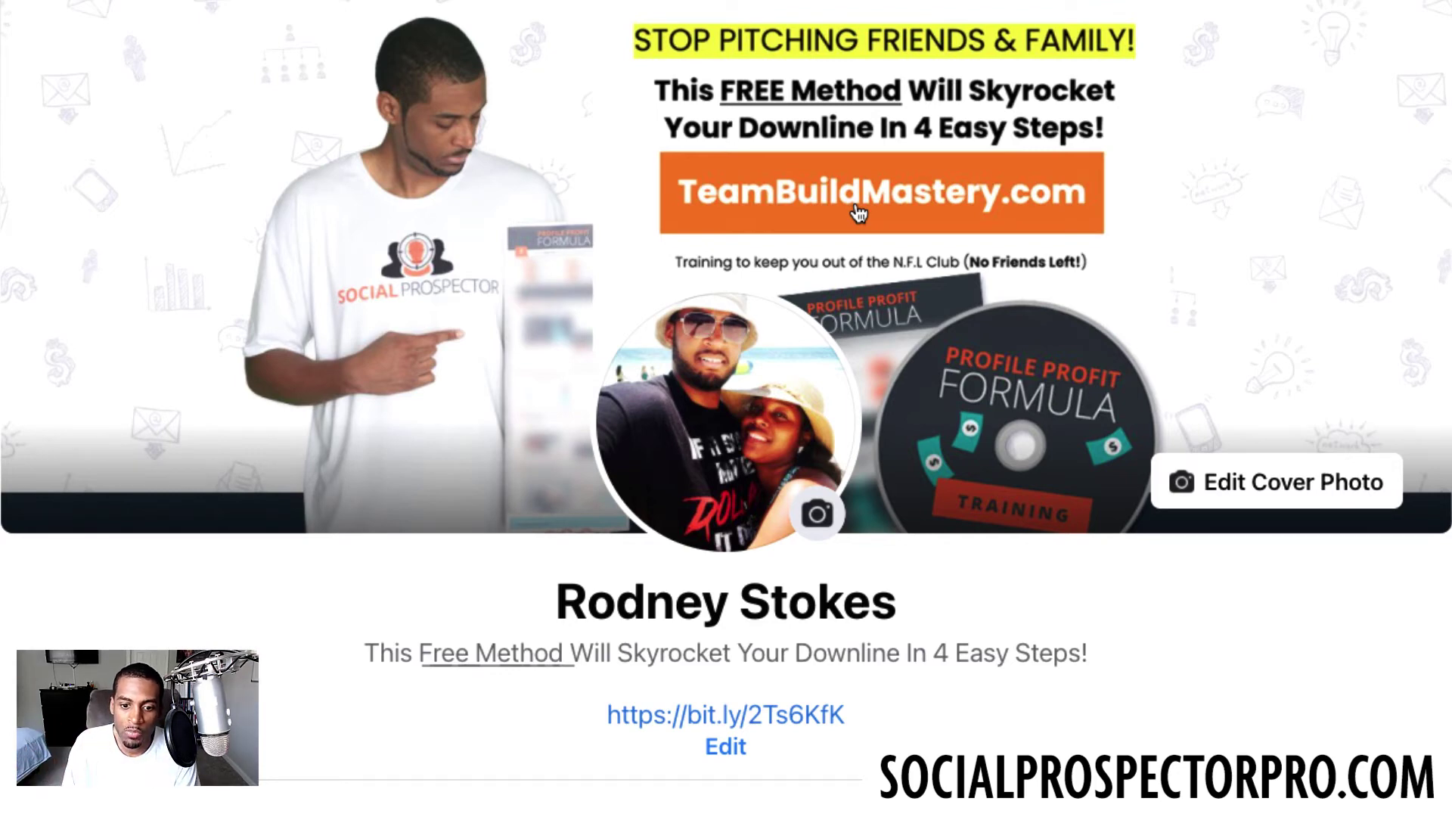
{"action": "scroll", "coordinate": [858, 214], "scroll_direction": "down", "scroll_amount": 2}
{"action": "left_click_drag", "start_coordinate": [535, 506], "coordinate": [859, 513]}
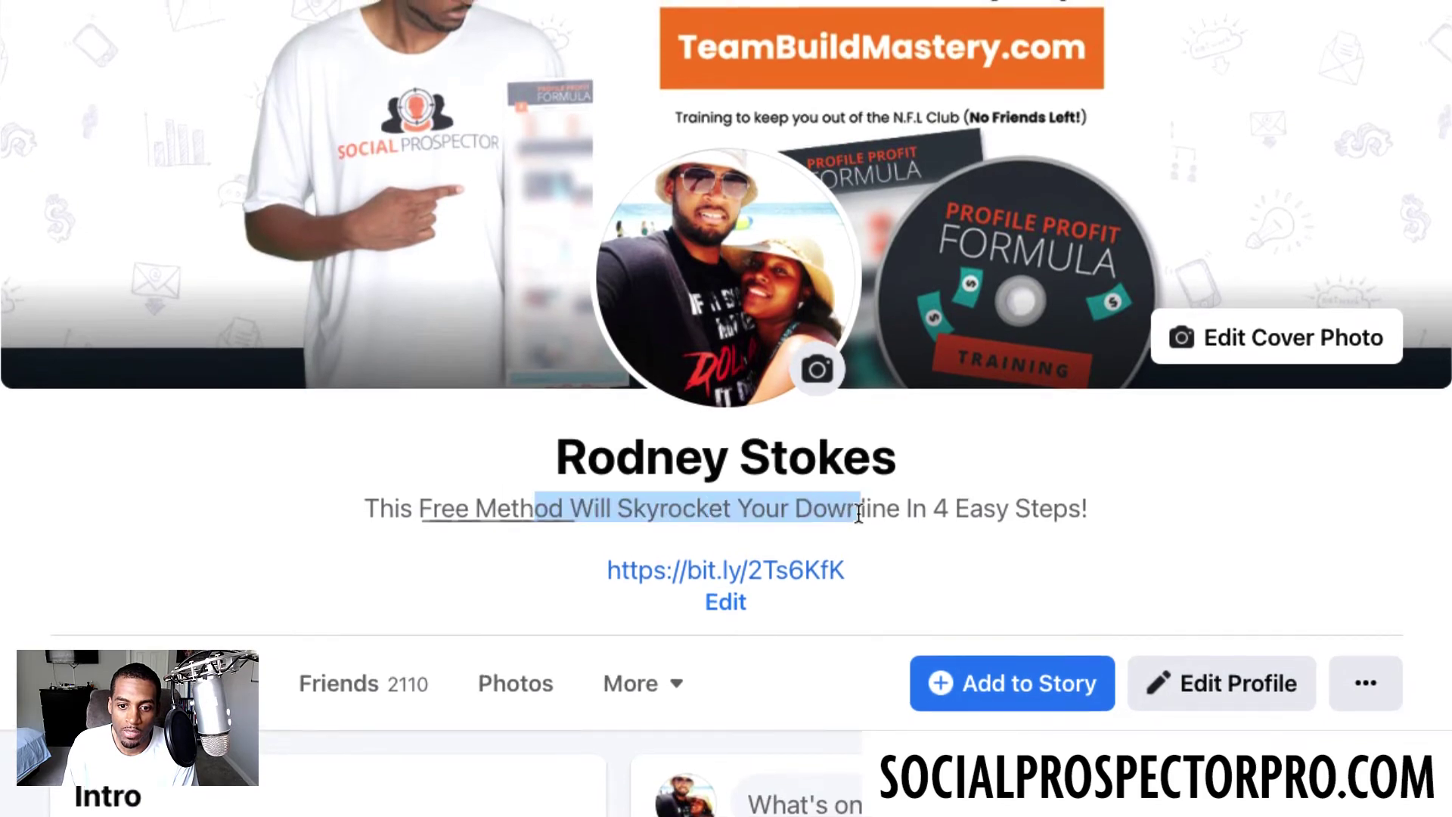